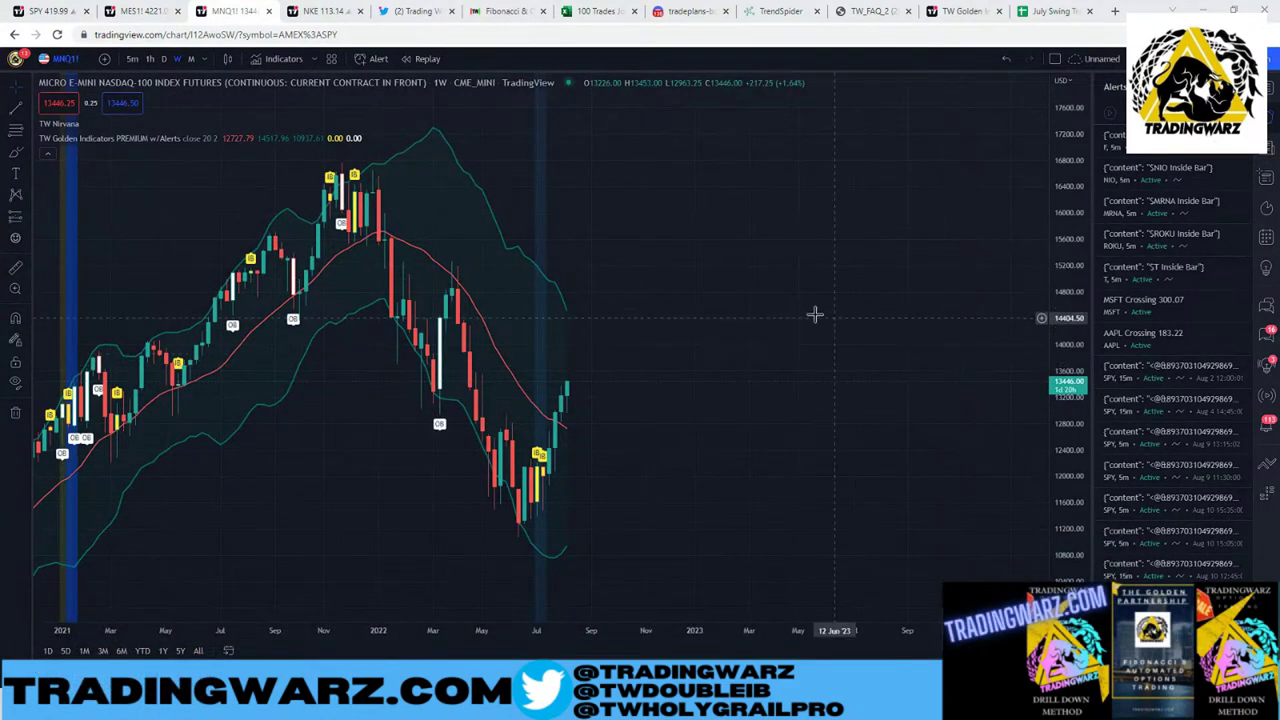
# Step: On Twitter, review the challenge-completed thread and the quoted May 27 tweet's position screenshot
pyautogui.click(447, 7)
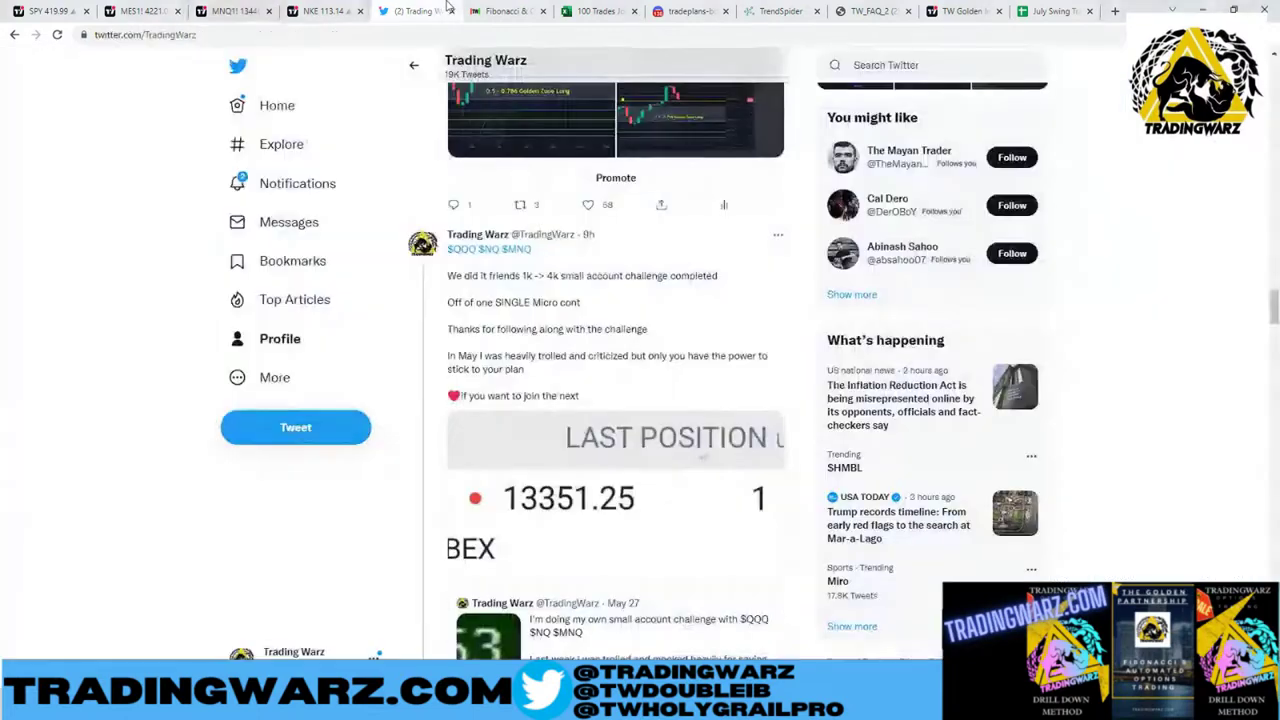
pyautogui.click(671, 277)
pyautogui.scroll(-2, 781, 260)
pyautogui.scroll(1, 657, 420)
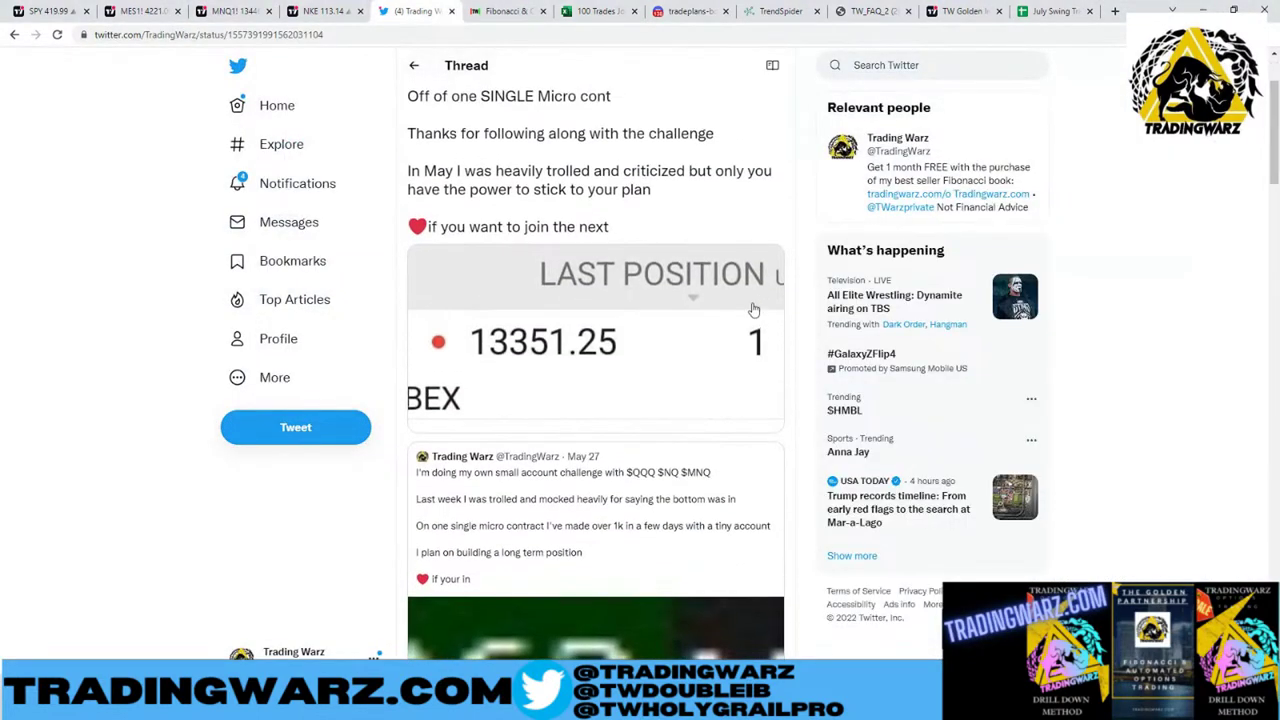
pyautogui.click(631, 468)
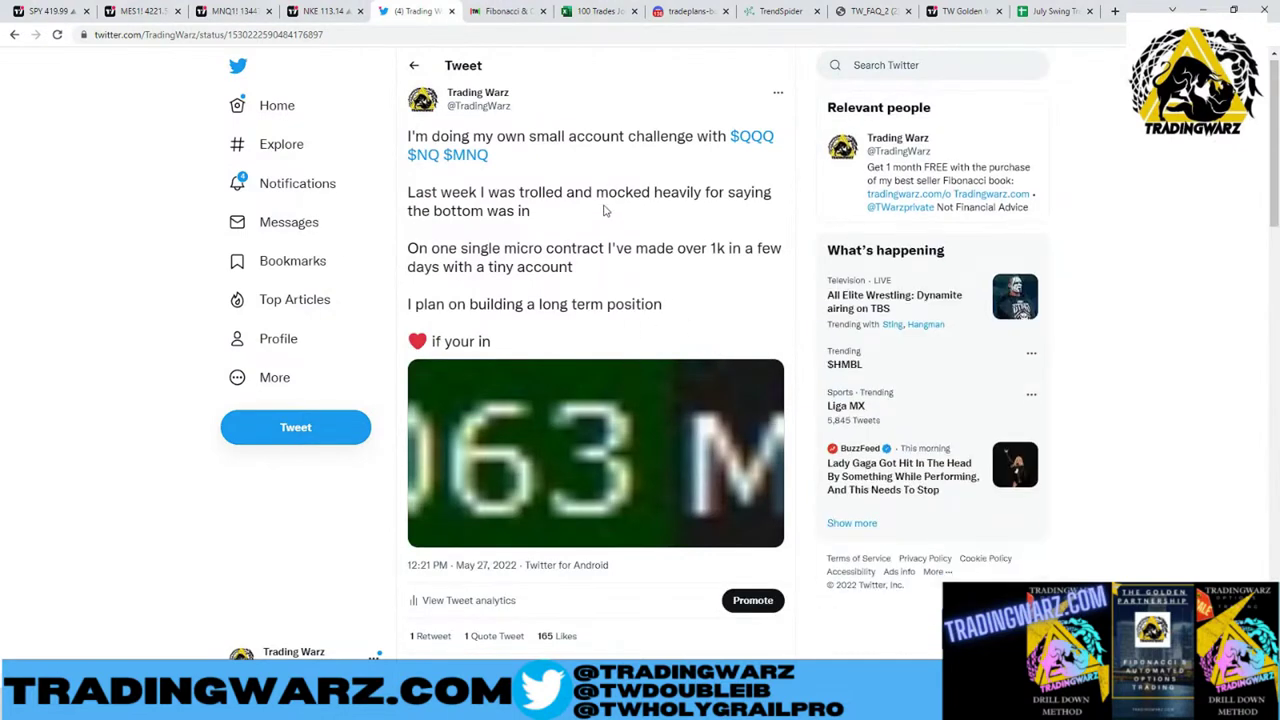
pyautogui.scroll(-3, 607, 246)
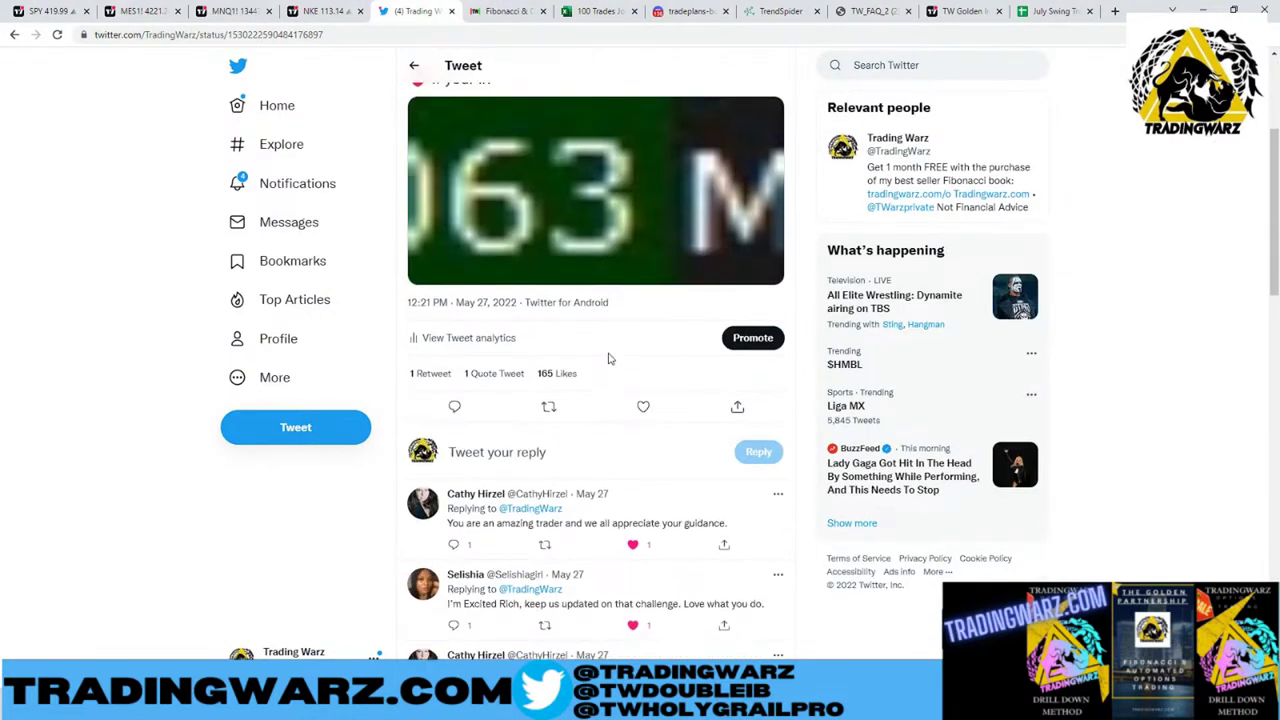
pyautogui.scroll(1, 610, 370)
pyautogui.click(653, 294)
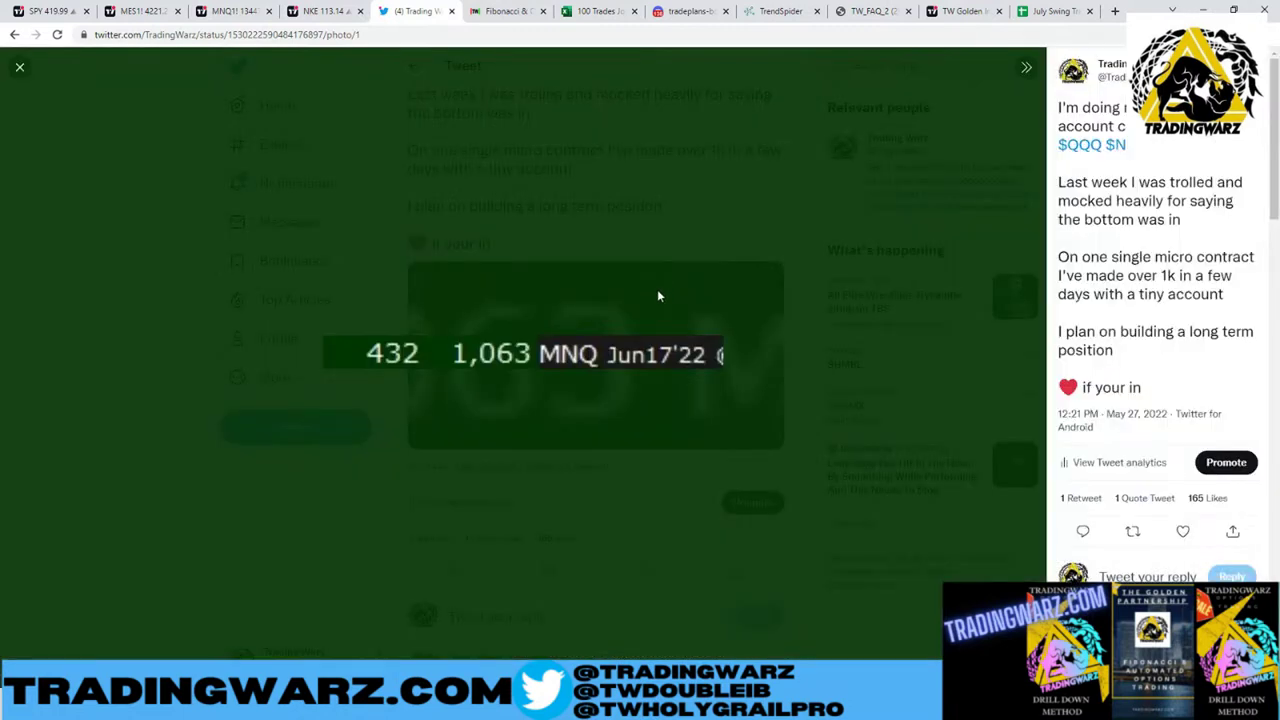
pyautogui.click(660, 230)
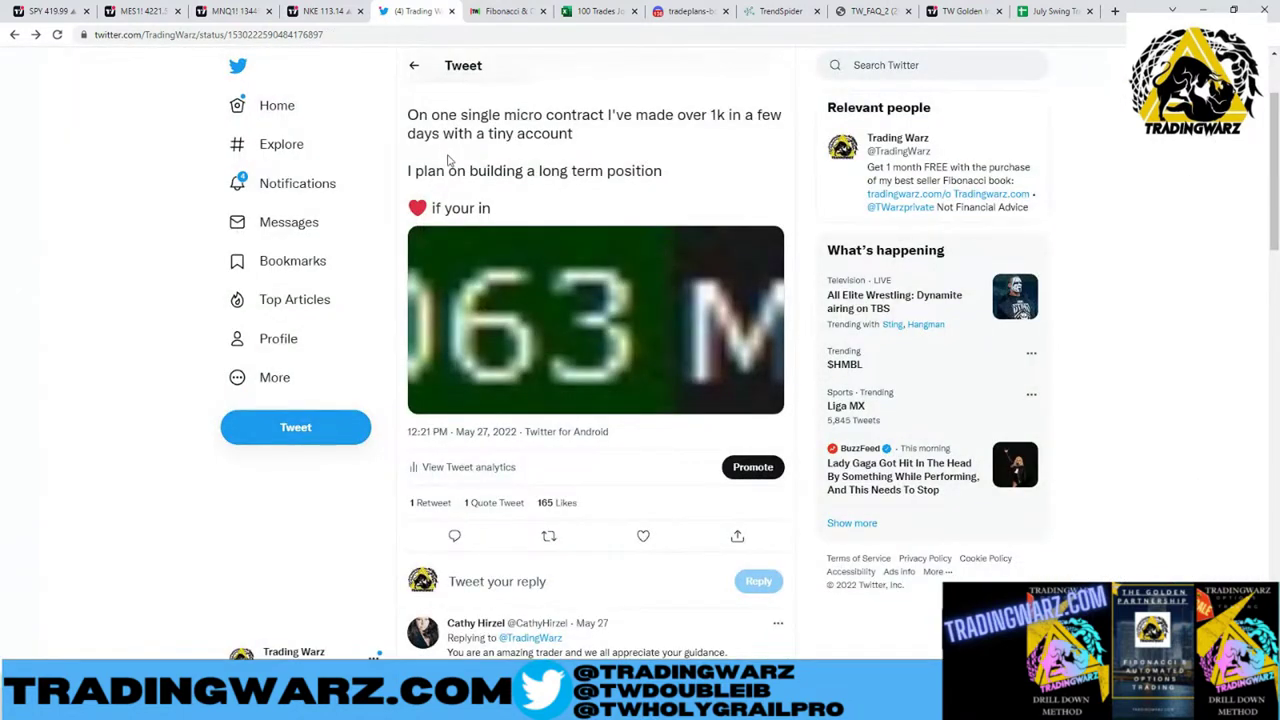
# Step: Revisit the earlier challenge thread's position screenshot, then return to the MNQ chart
pyautogui.click(232, 11)
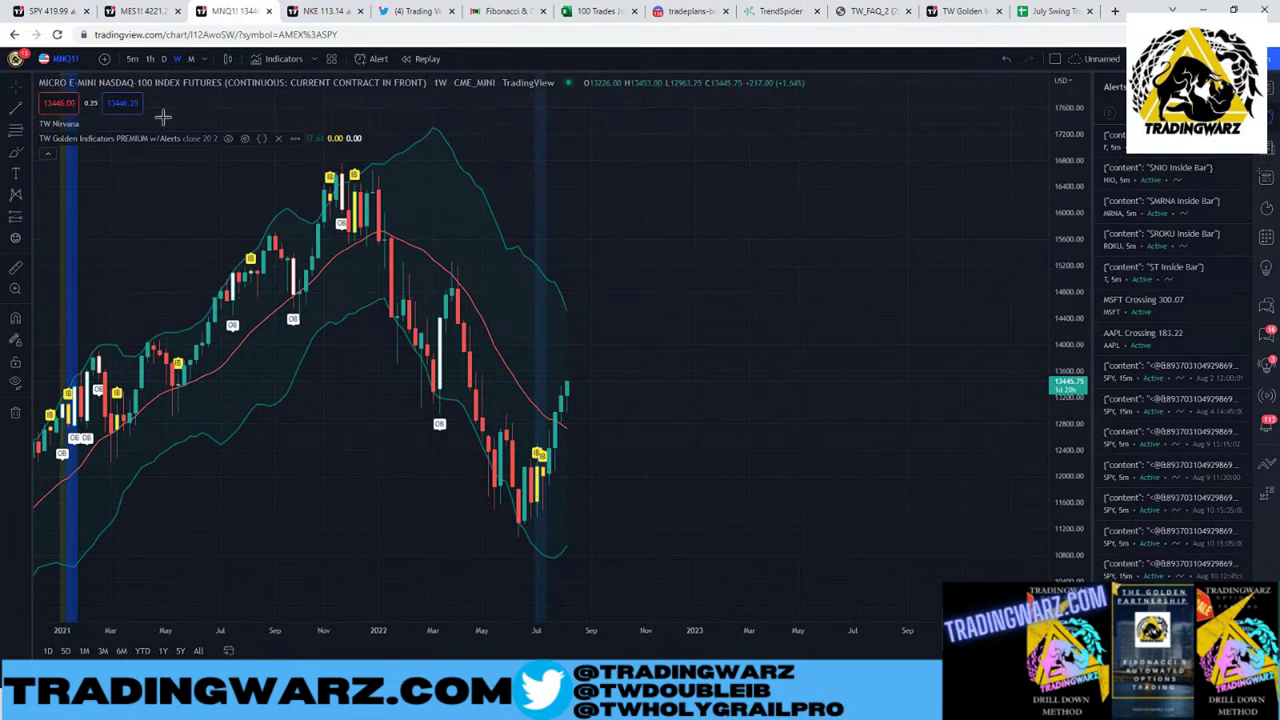
pyautogui.click(412, 11)
pyautogui.scroll(2, 555, 288)
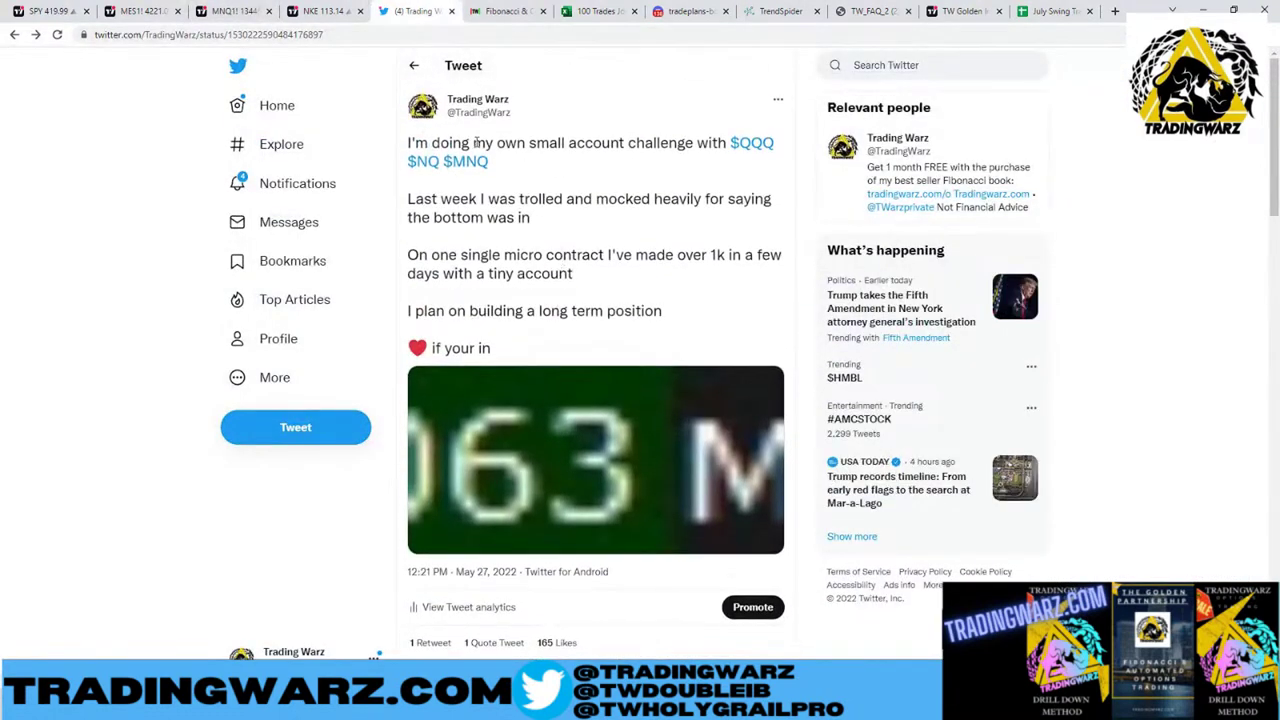
pyautogui.click(414, 65)
pyautogui.click(555, 332)
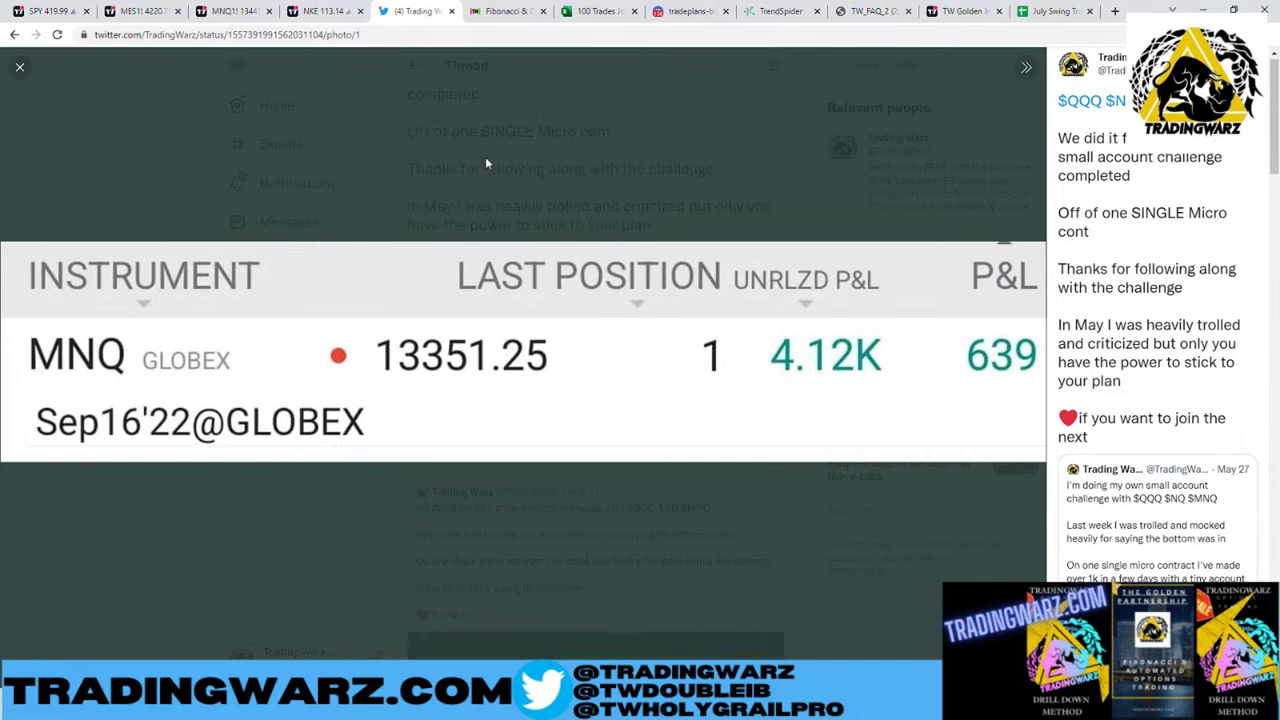
pyautogui.click(233, 11)
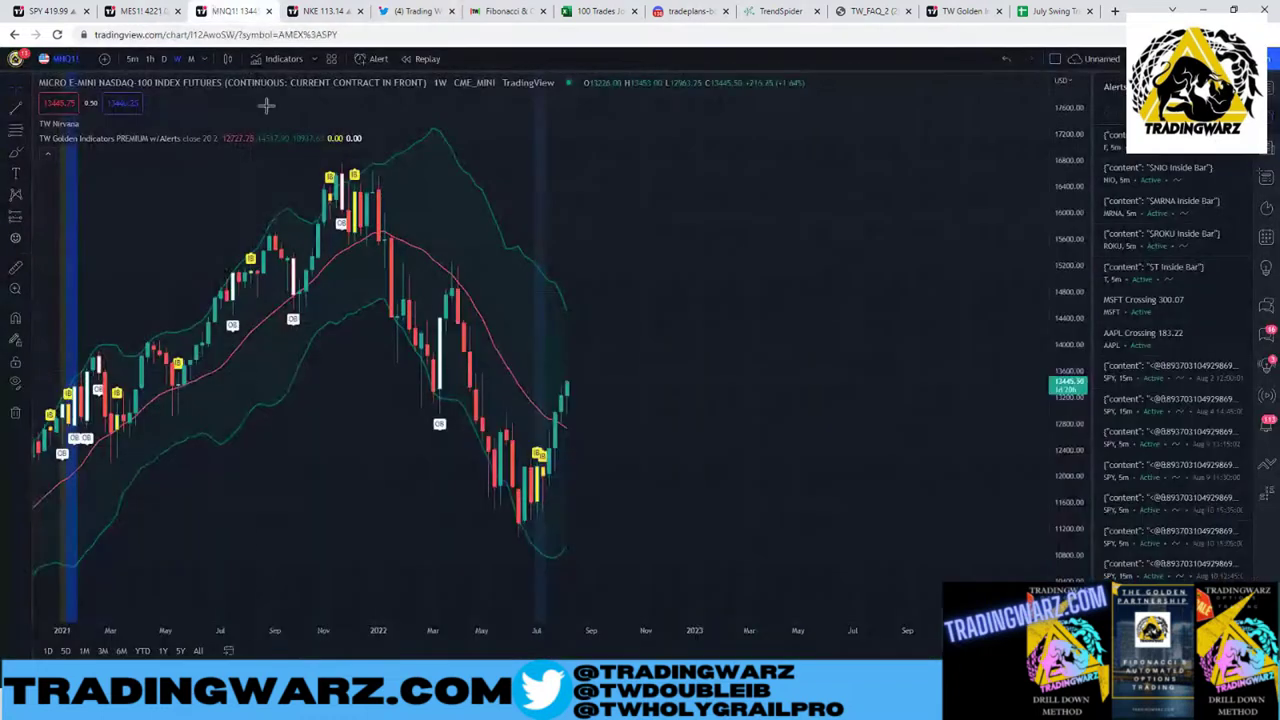
# Step: Draw a horizontal line near the 2022 lows and lower it onto the June low
pyautogui.click(30, 111)
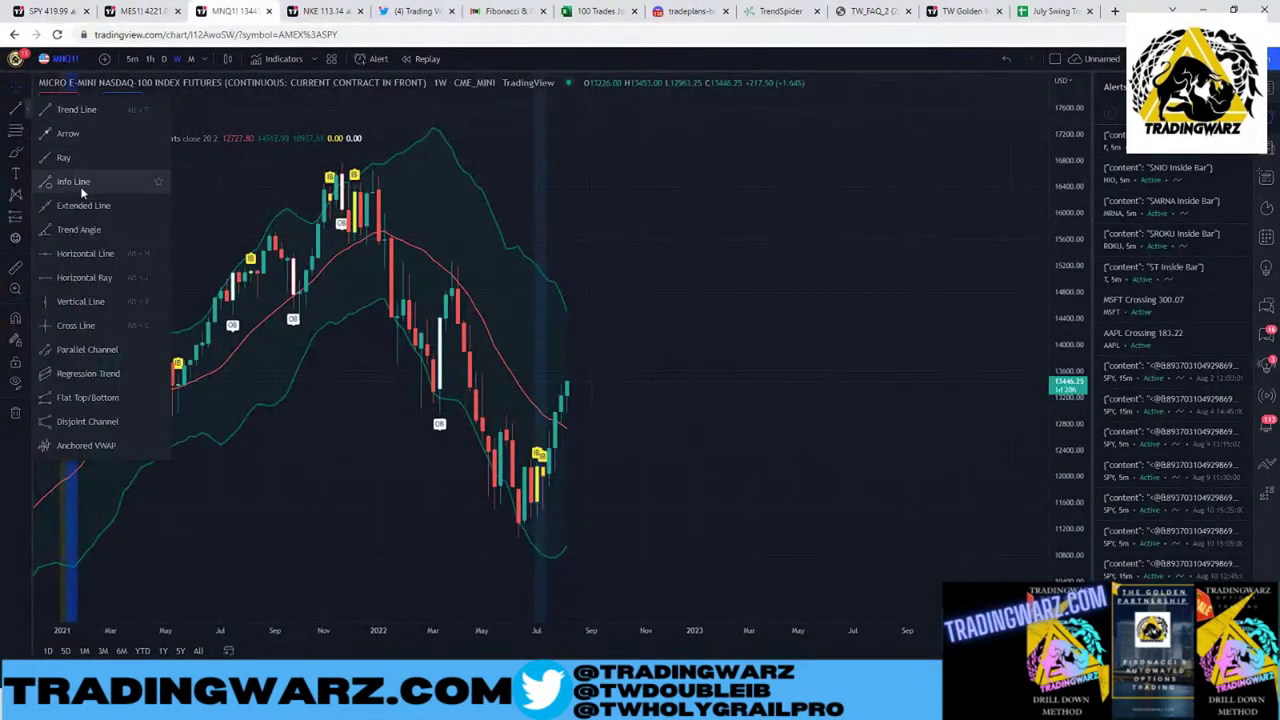
pyautogui.click(88, 253)
pyautogui.click(571, 506)
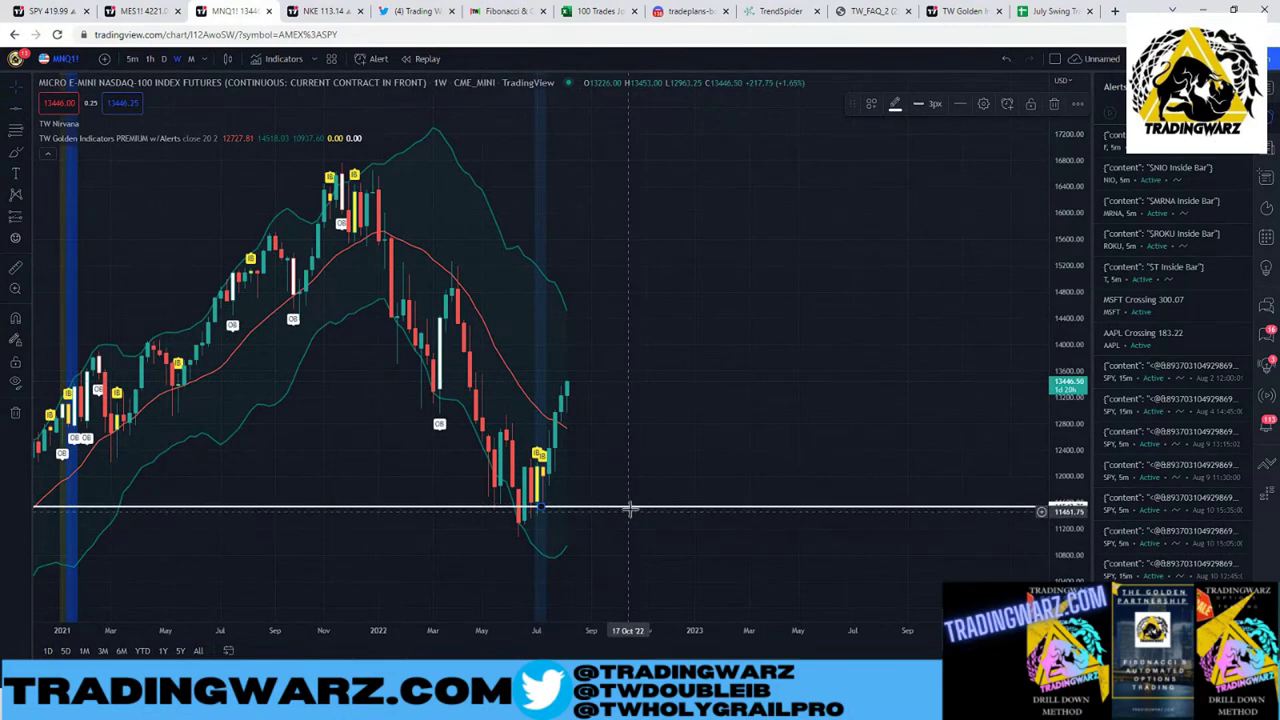
pyautogui.moveTo(631, 507); pyautogui.dragTo(634, 523)
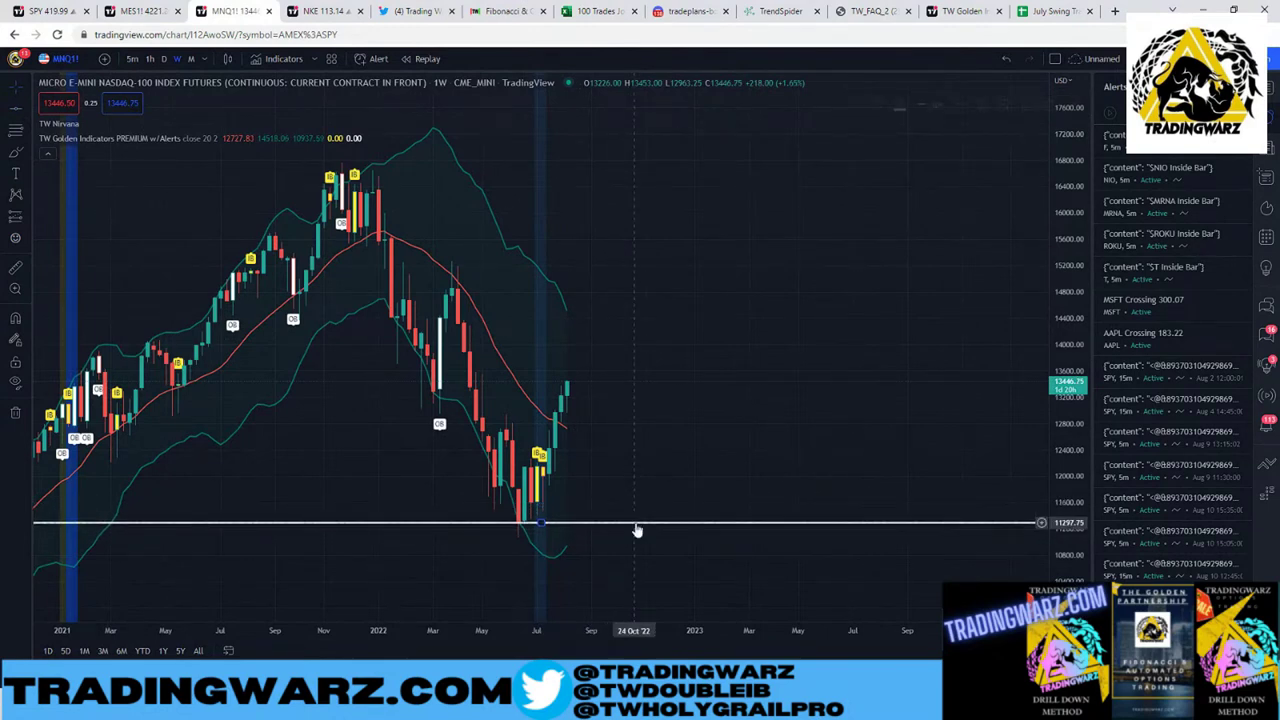
# Step: Set the horizontal line's price to 11292.00 in its settings
pyautogui.doubleClick(634, 523)
pyautogui.click(608, 358)
pyautogui.click(608, 360)
pyautogui.press('BackSpace')
pyautogui.press('BackSpace')
pyautogui.press('BackSpace')
pyautogui.press('BackSpace')
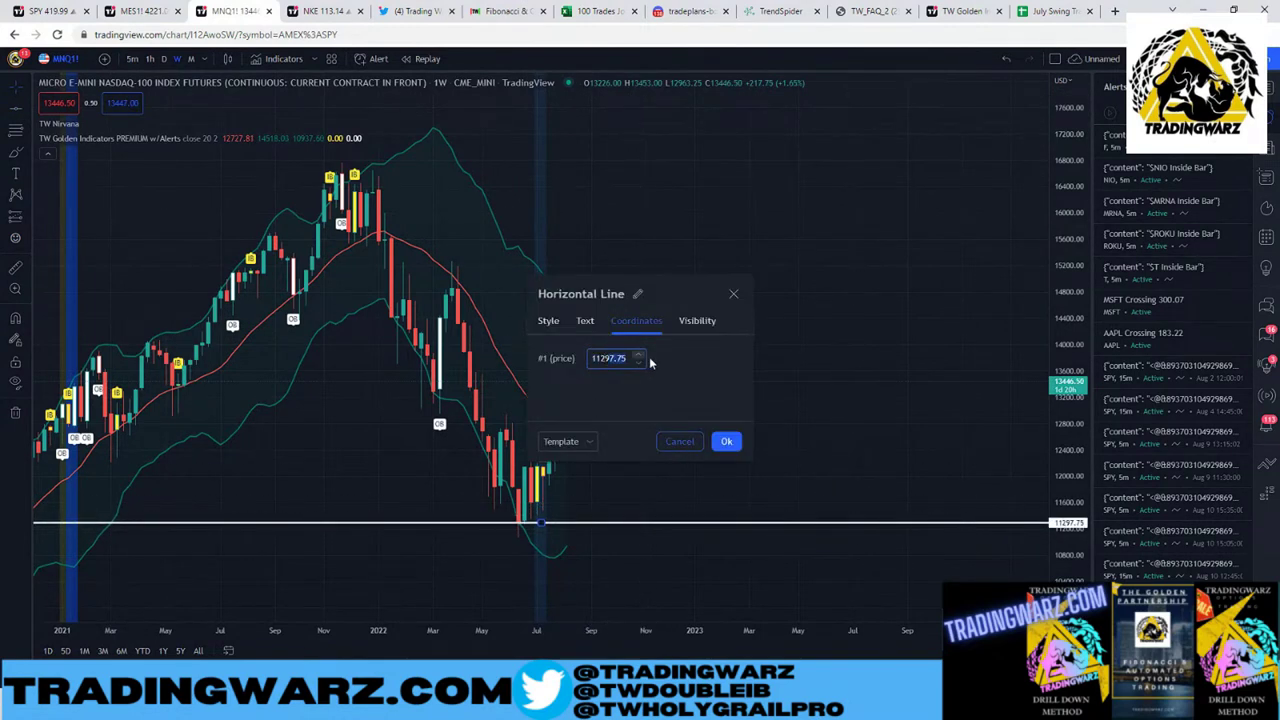
pyautogui.write('2')
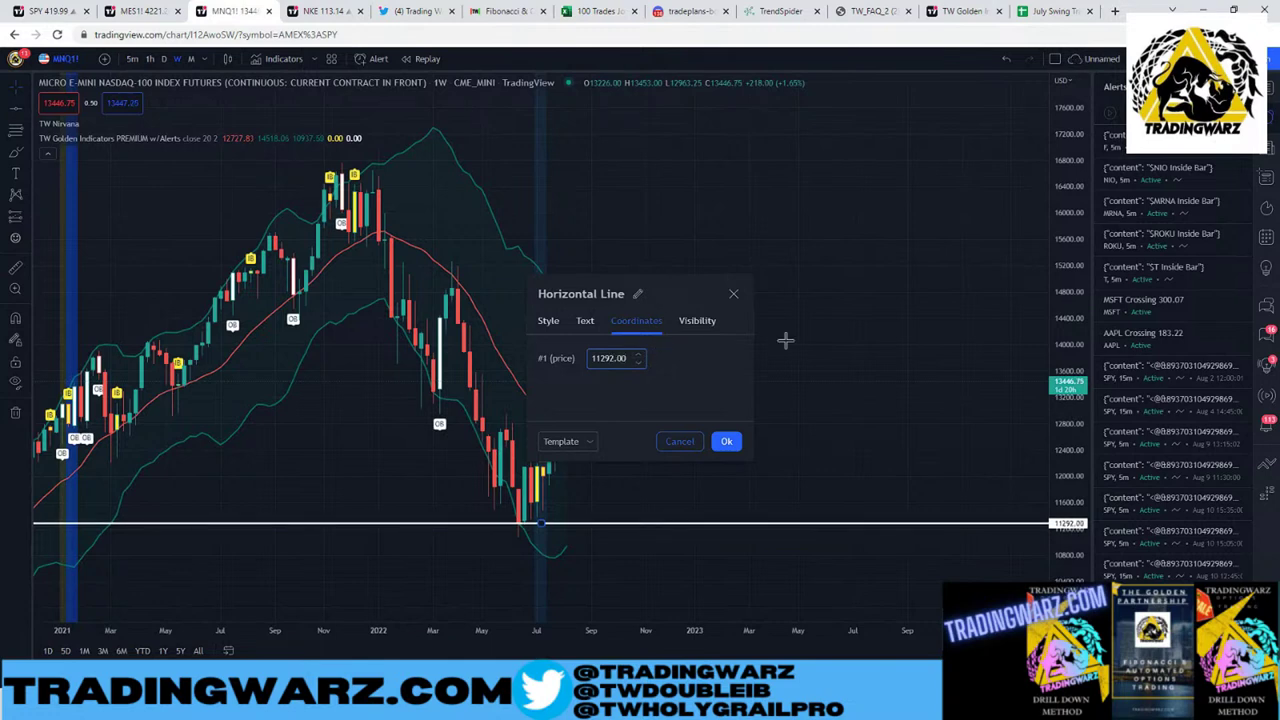
pyautogui.press('Return')
pyautogui.click(745, 523)
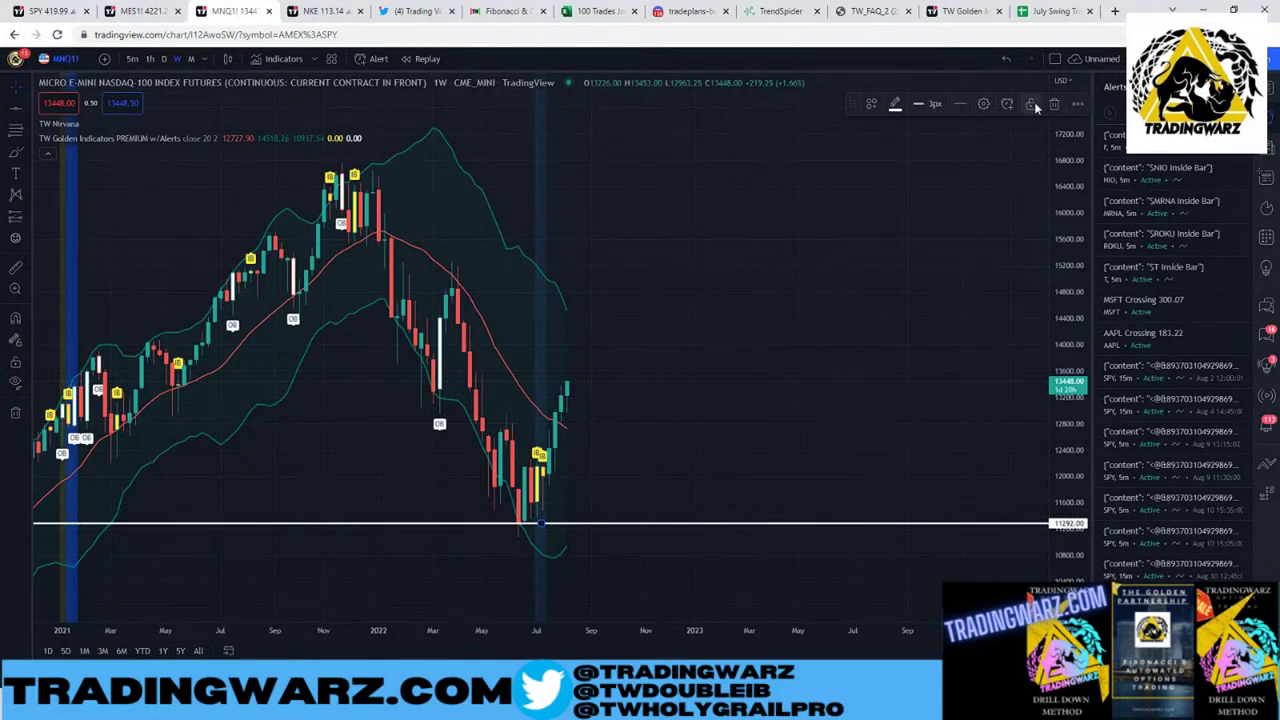
# Step: Start a bar replay from June 2022 and zoom the weekly chart around the support line
pyautogui.click(855, 245)
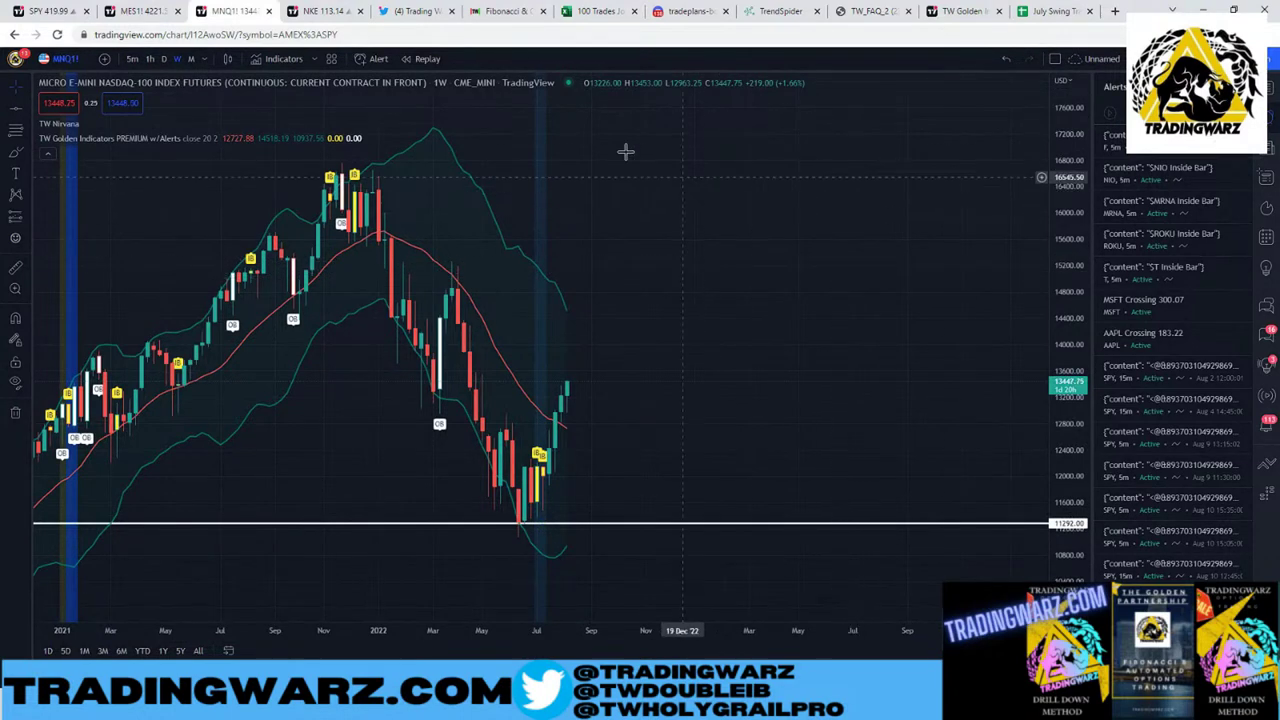
pyautogui.click(420, 58)
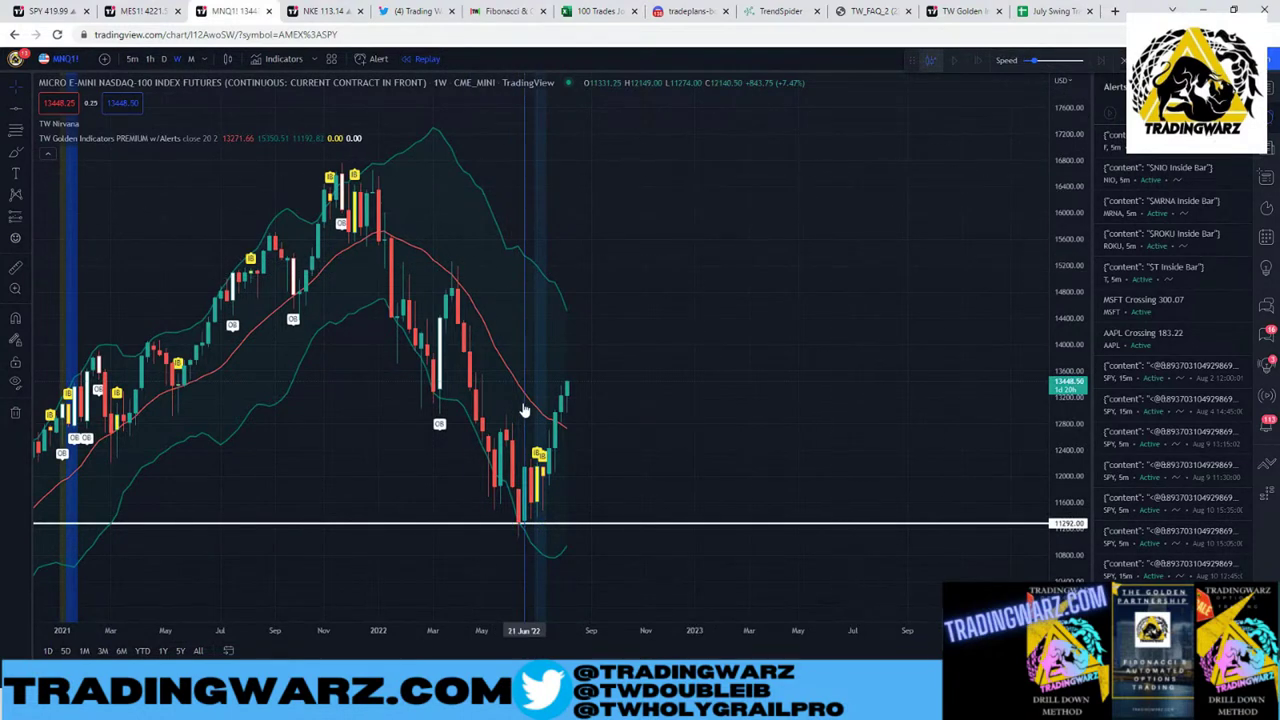
pyautogui.click(524, 410)
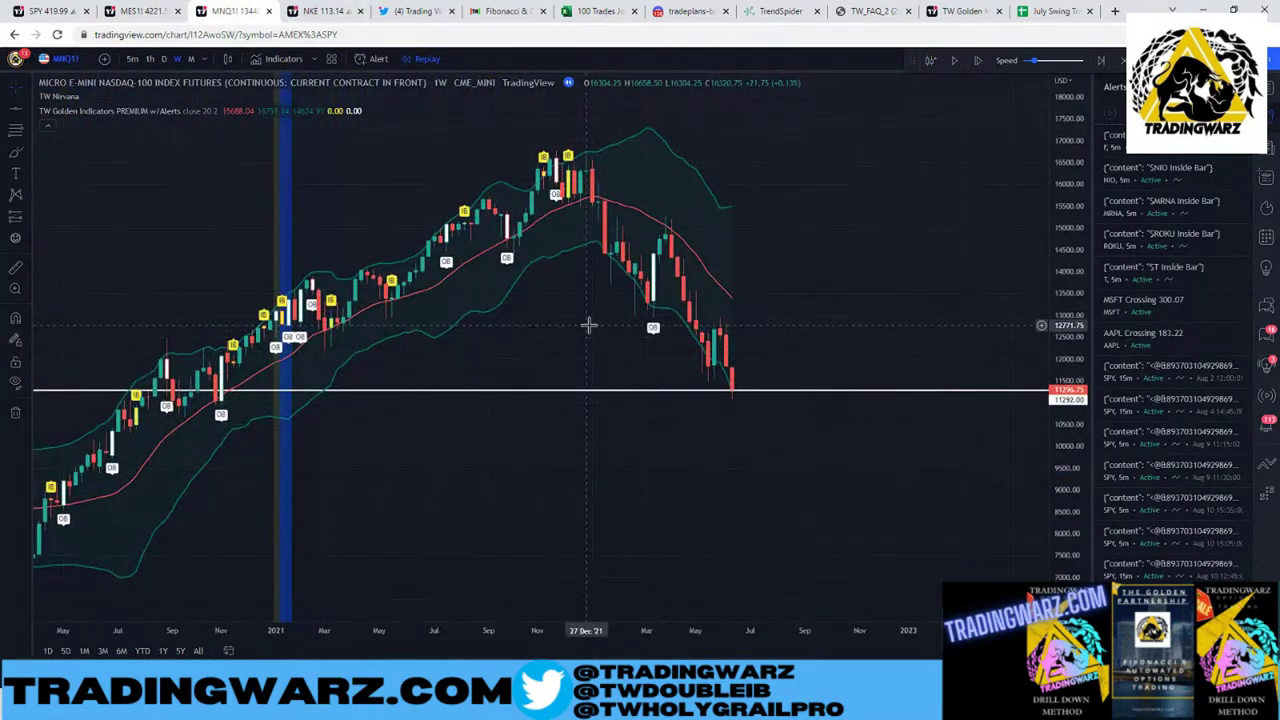
pyautogui.scroll(1, 588, 325)
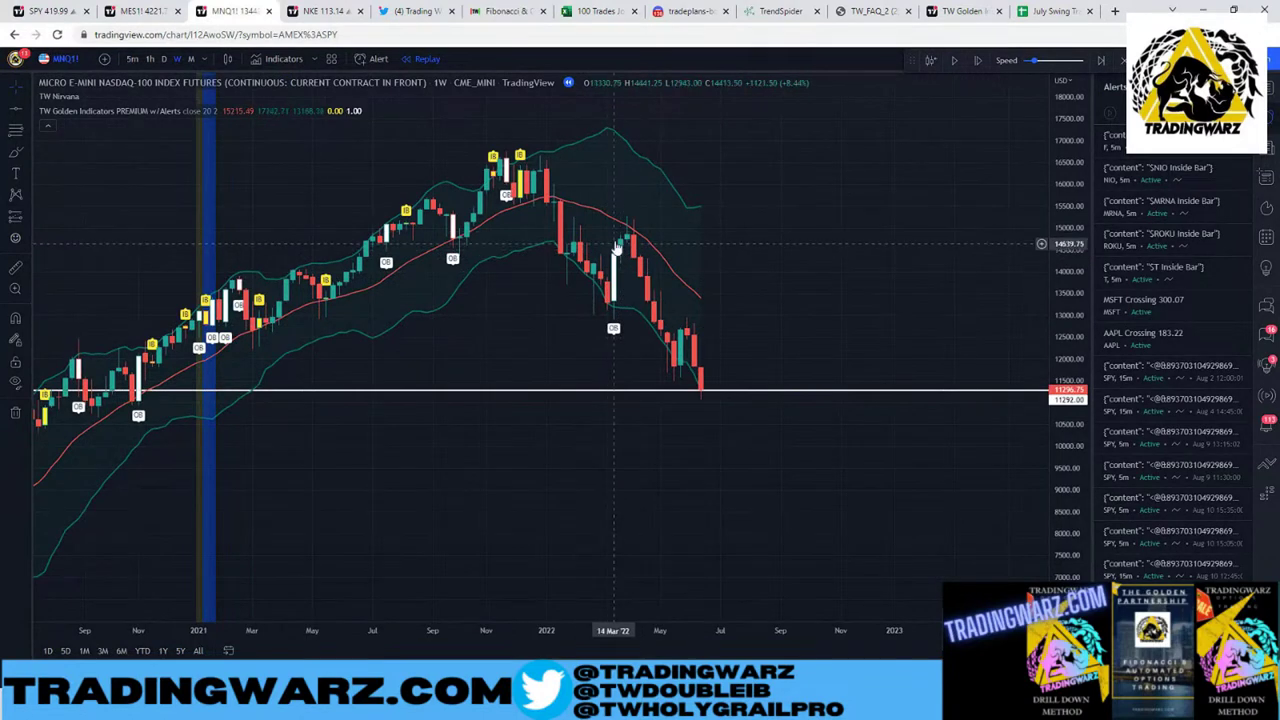
pyautogui.scroll(1, 588, 228)
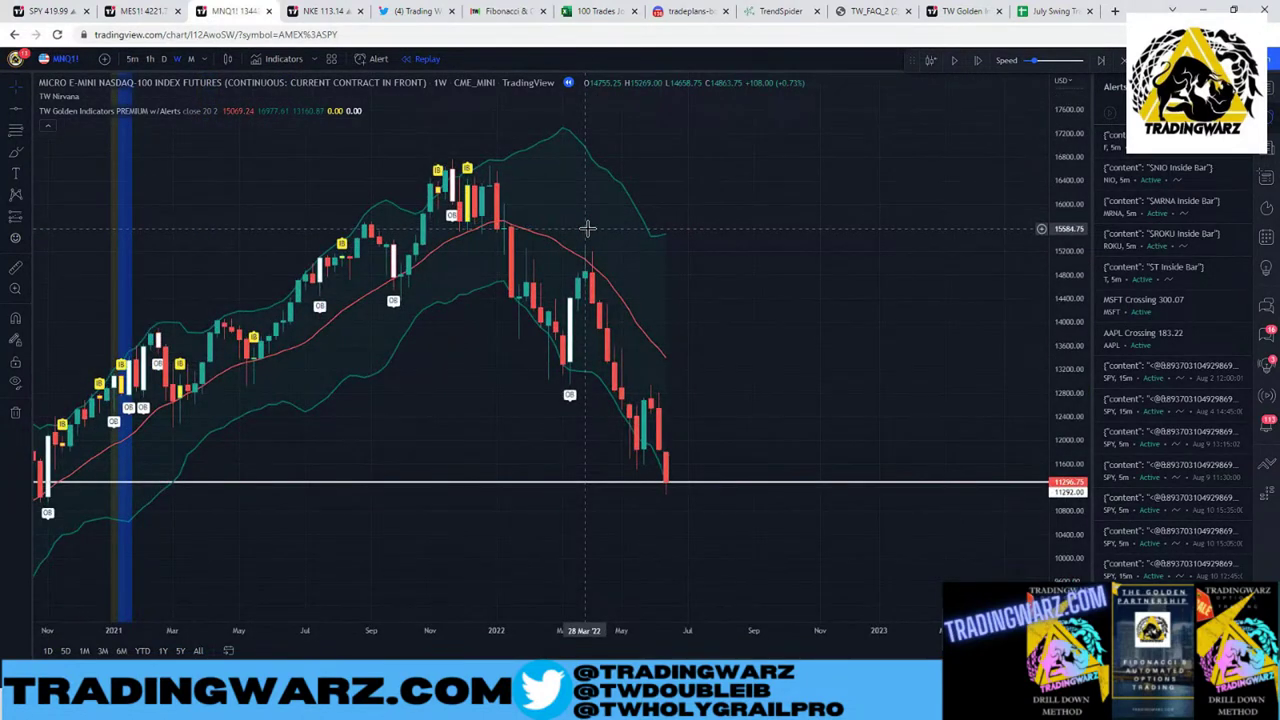
pyautogui.scroll(-2, 590, 235)
pyautogui.scroll(-1, 595, 250)
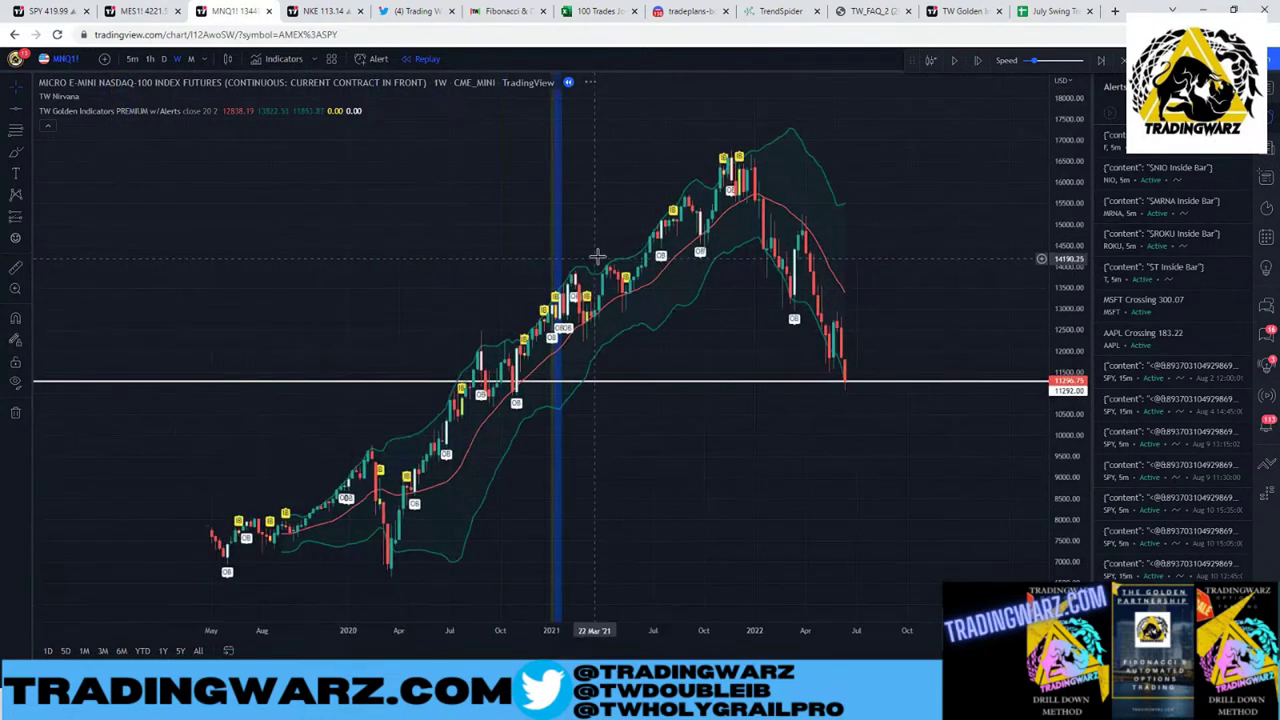
pyautogui.scroll(1, 600, 260)
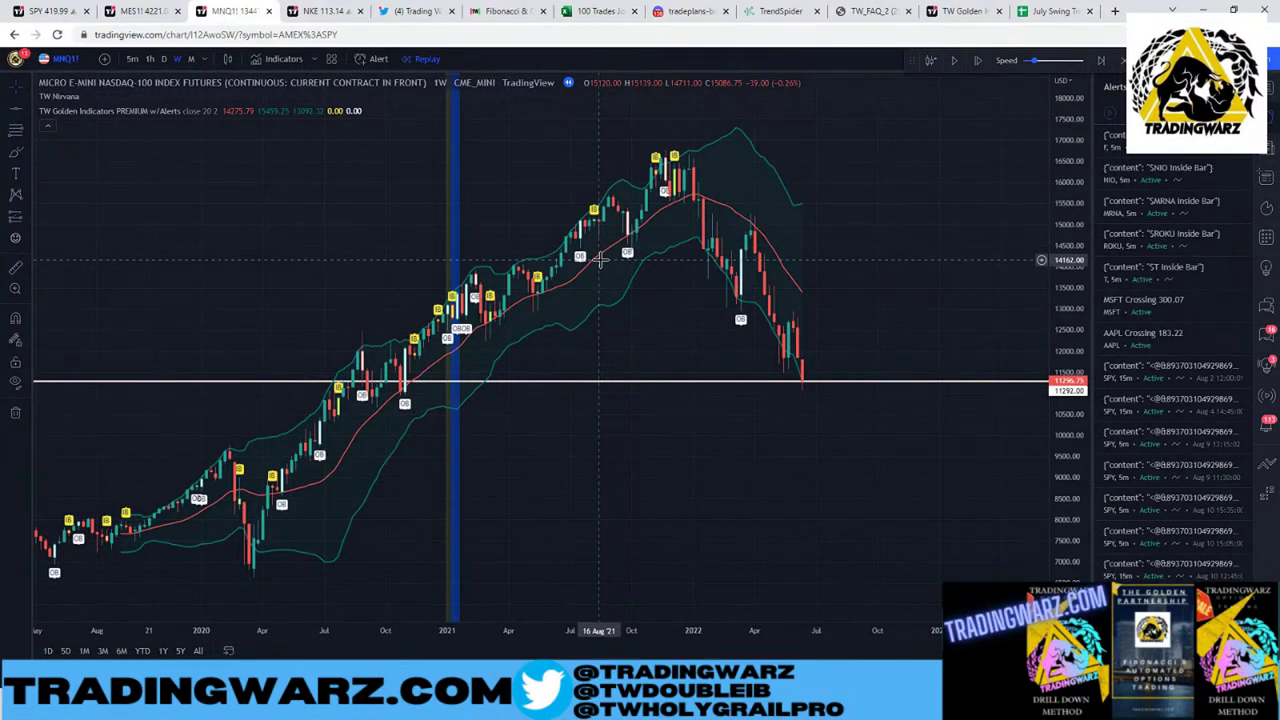
pyautogui.scroll(2, 600, 260)
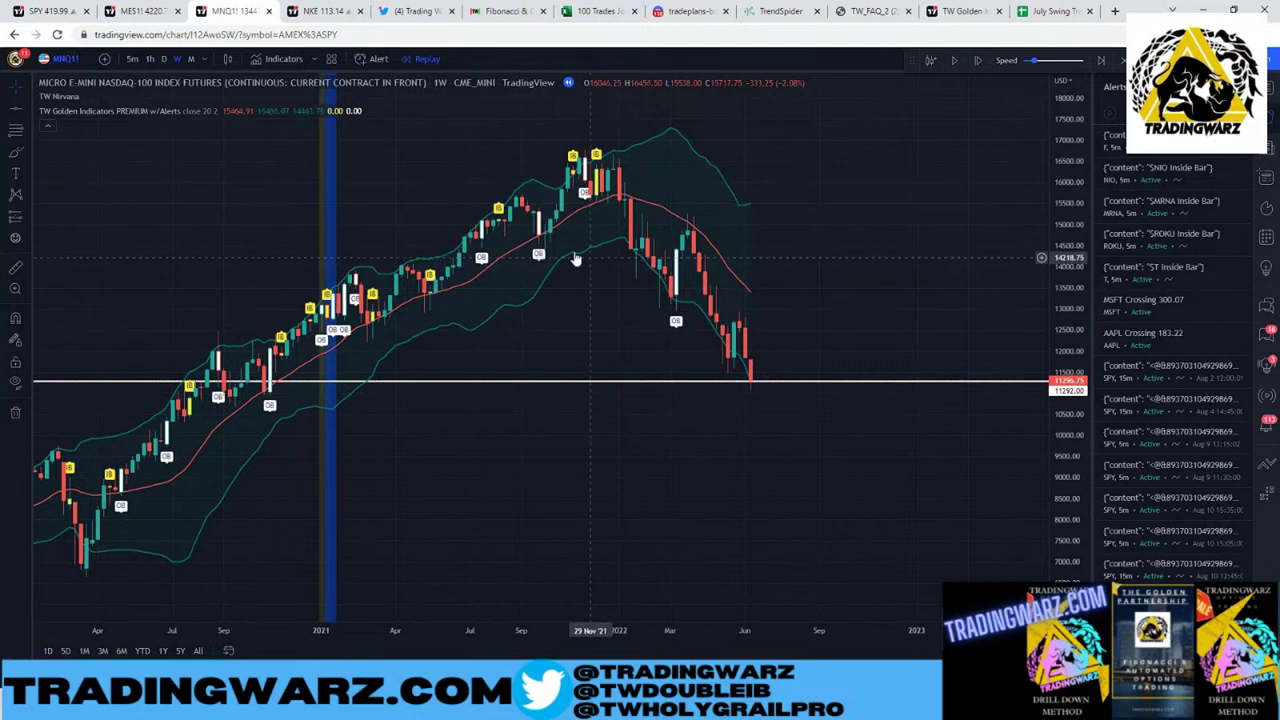
pyautogui.scroll(2, 594, 257)
pyautogui.scroll(-2, 580, 257)
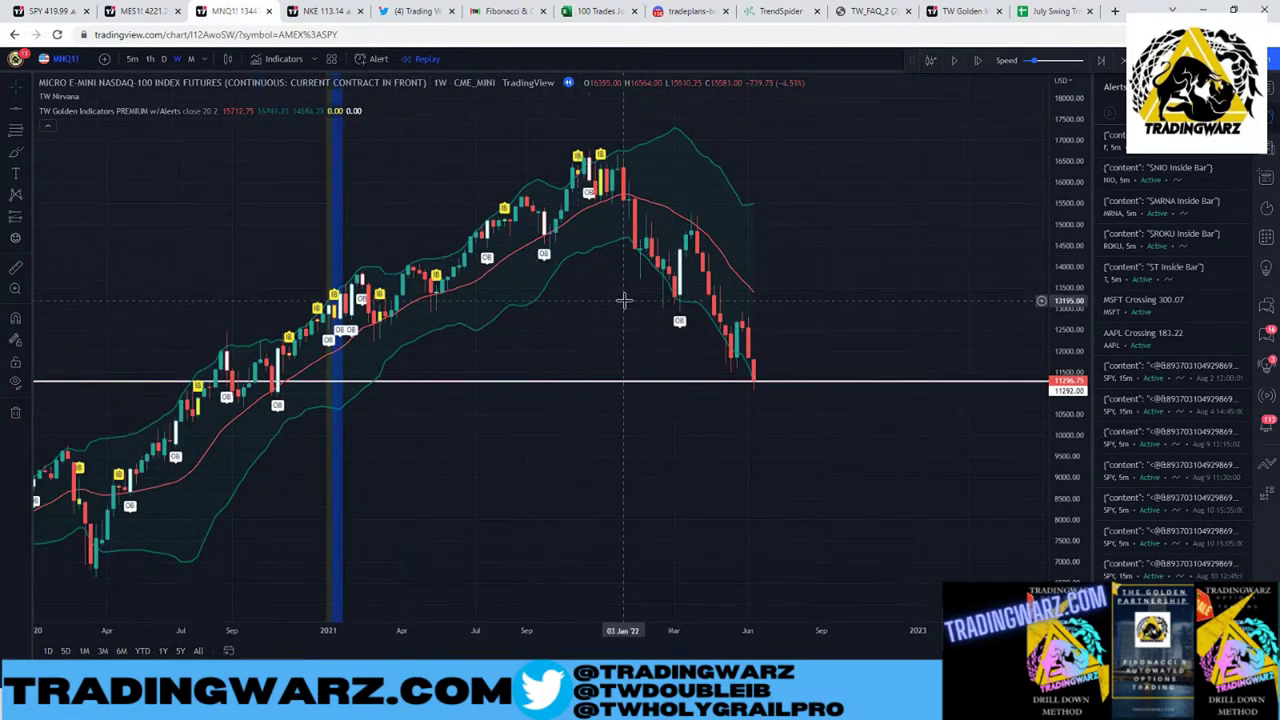
pyautogui.scroll(1, 648, 297)
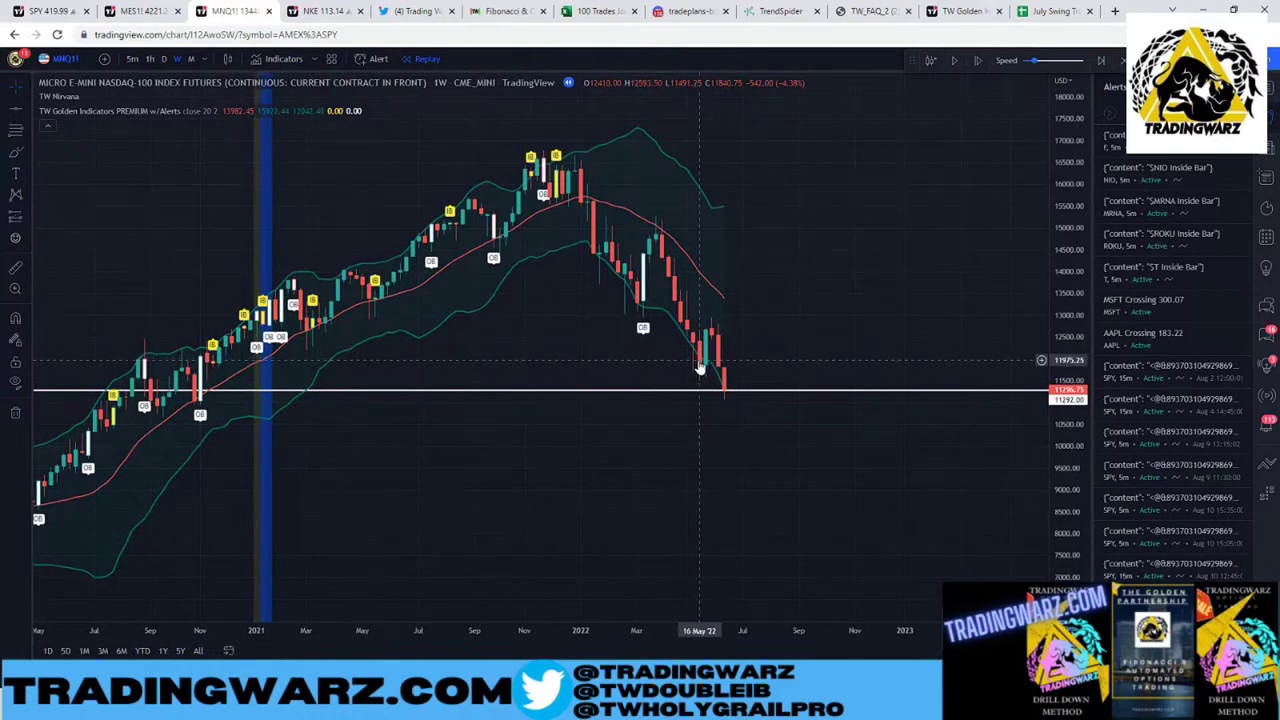
pyautogui.scroll(2, 730, 350)
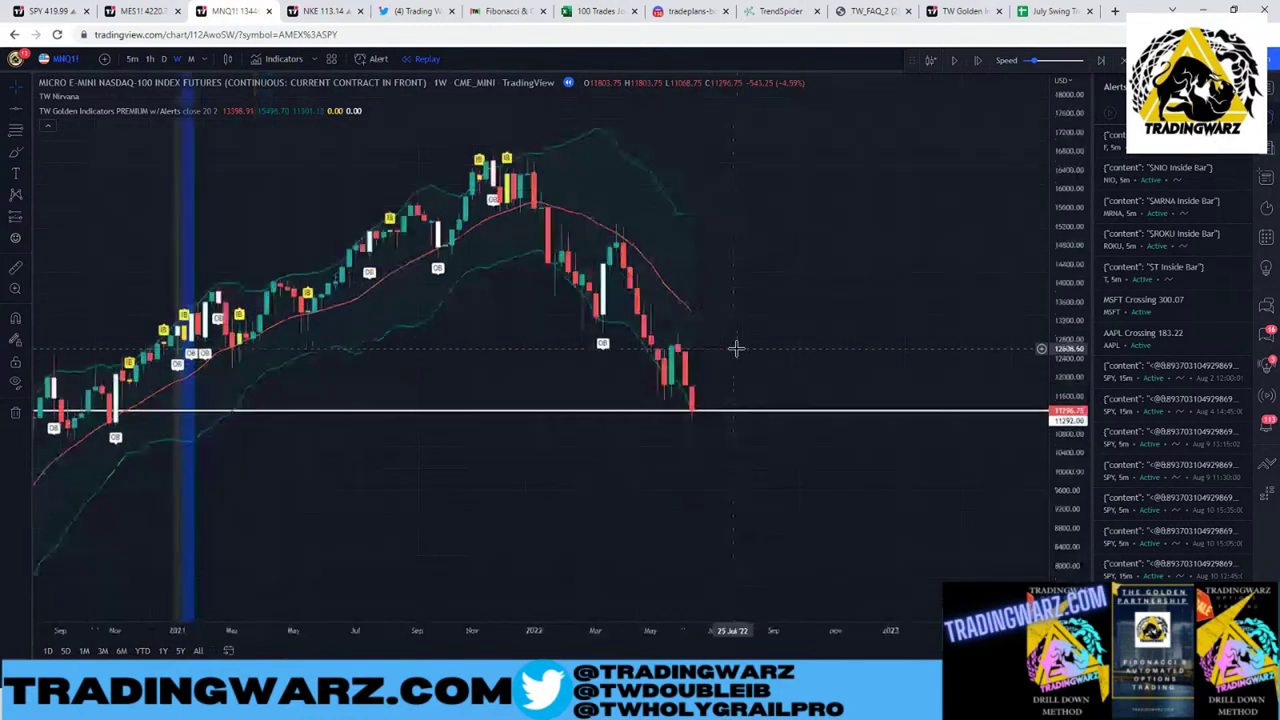
# Step: Draw an arrow from the late-2021 high down to the March 2022 low
pyautogui.click(26, 108)
pyautogui.click(60, 106)
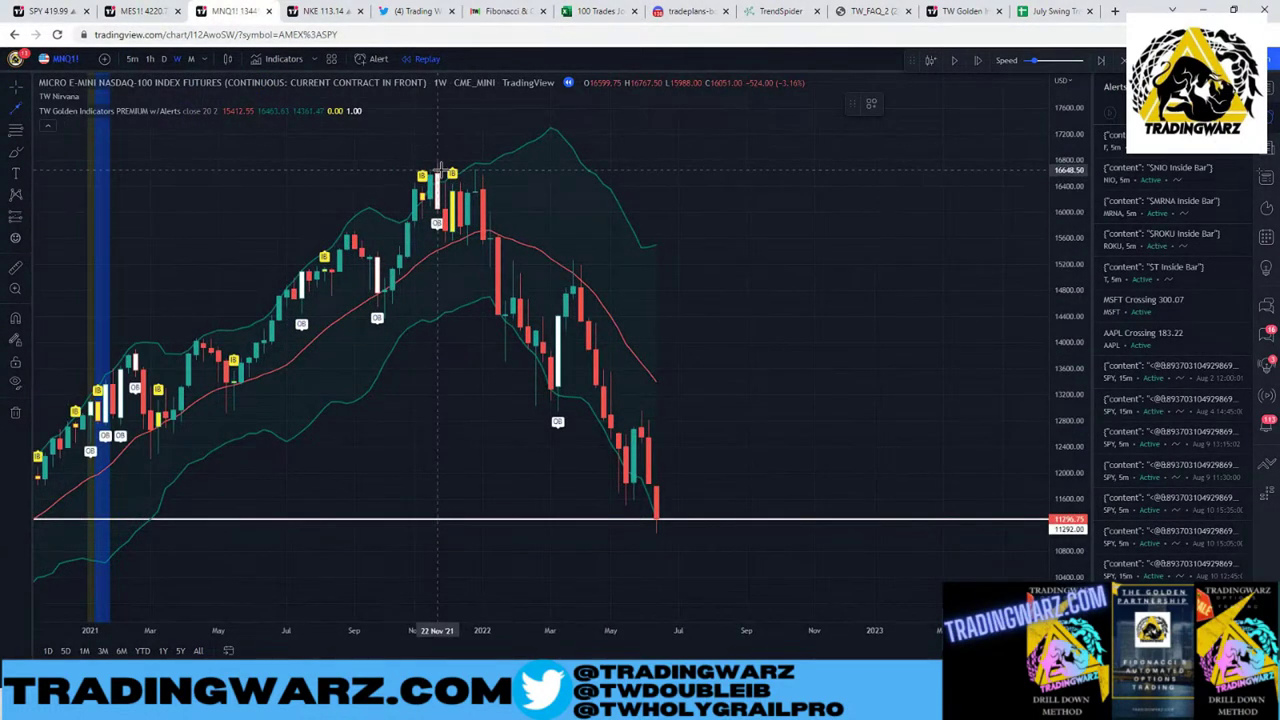
pyautogui.moveTo(453, 172)
pyautogui.mouseDown()
pyautogui.moveTo(560, 371)
pyautogui.moveTo(551, 418)
pyautogui.moveTo(600, 286)
pyautogui.moveTo(580, 272)
pyautogui.moveTo(672, 530)
pyautogui.mouseUp()
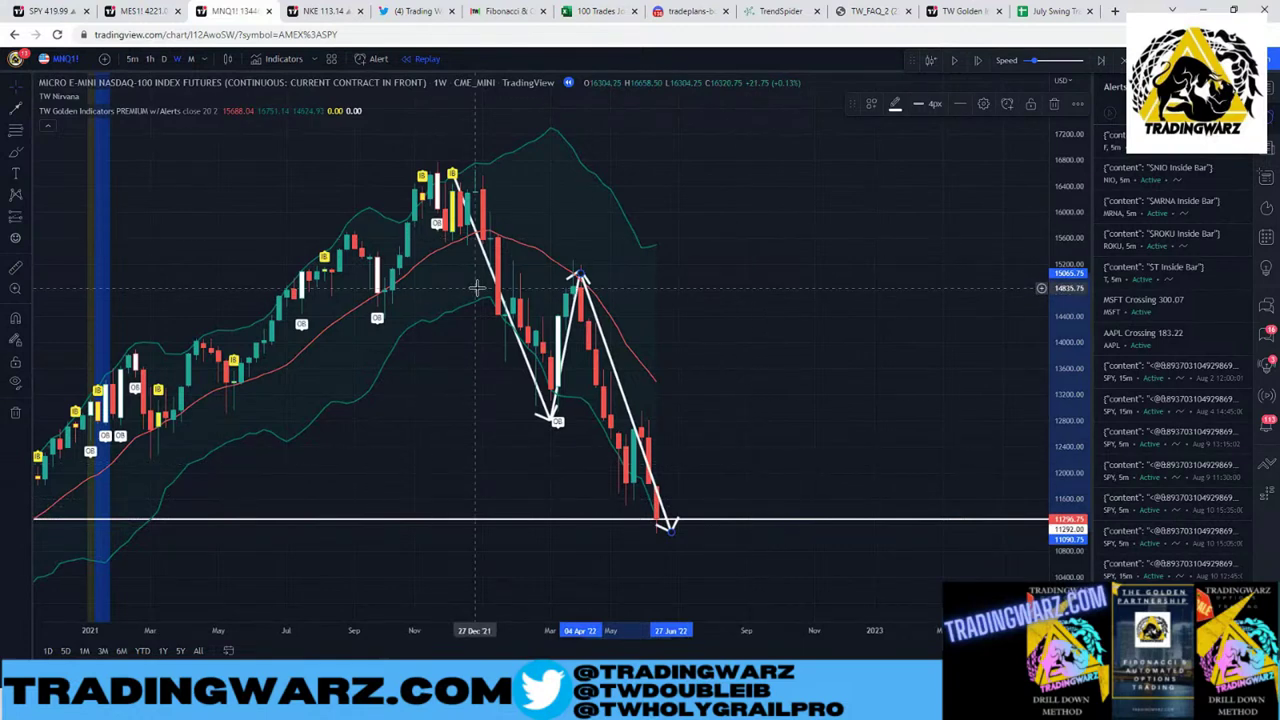
# Step: Remove all drawings, restore them with Ctrl+Z, then delete the most recent arrow
pyautogui.rightClick(717, 540)
pyautogui.click(784, 583)
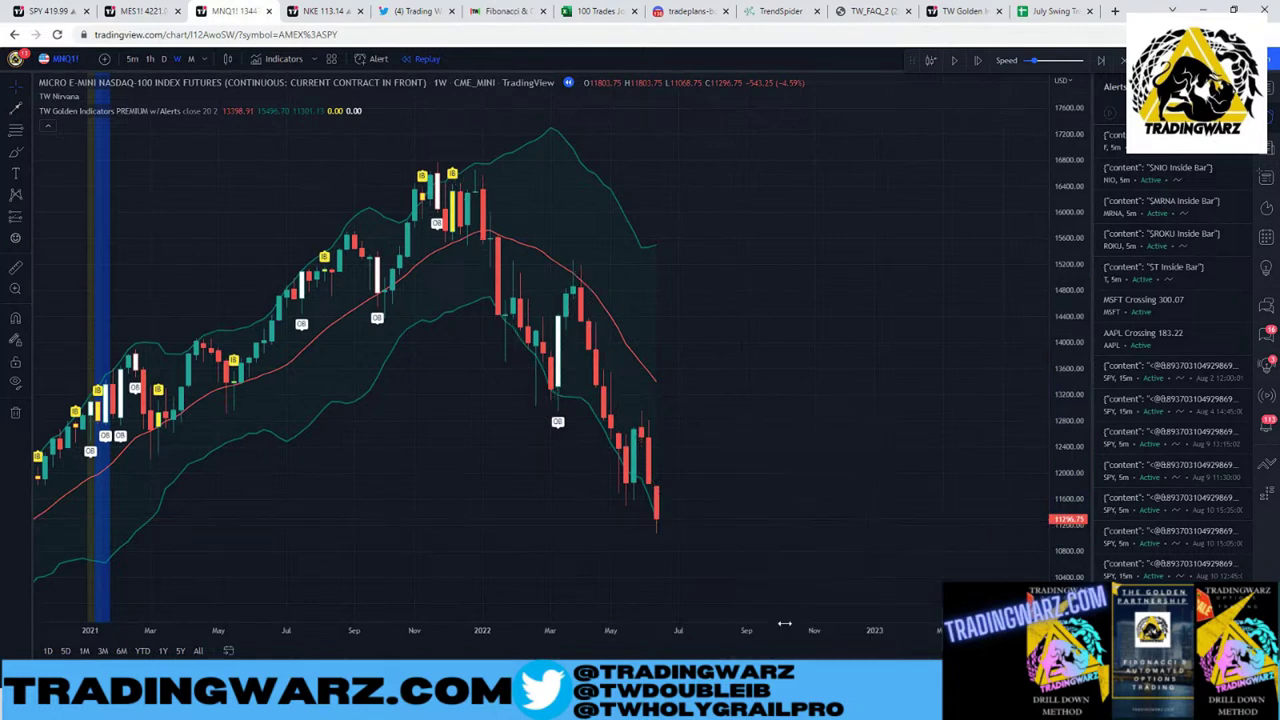
pyautogui.hotkey('ctrl', 'z')
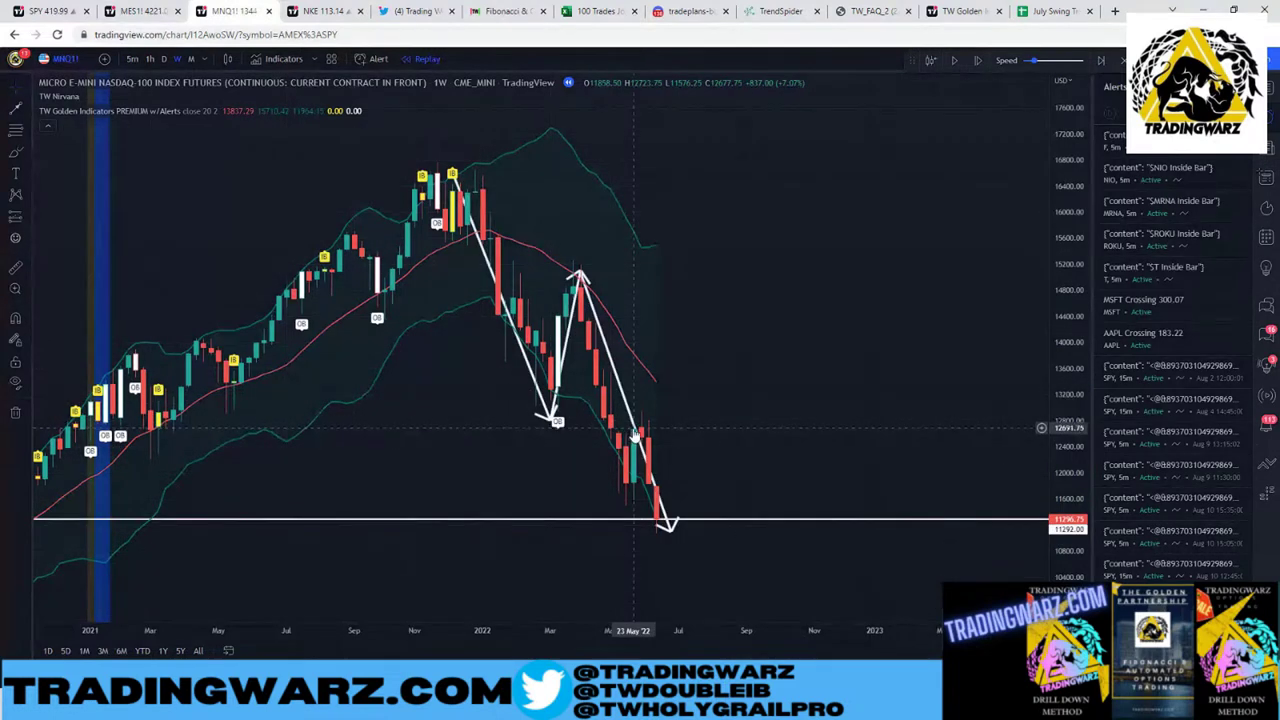
pyautogui.click(633, 431)
pyautogui.press('Delete')
# Step: Delete the remaining arrows from the chart
pyautogui.click(552, 410)
pyautogui.press('Delete')
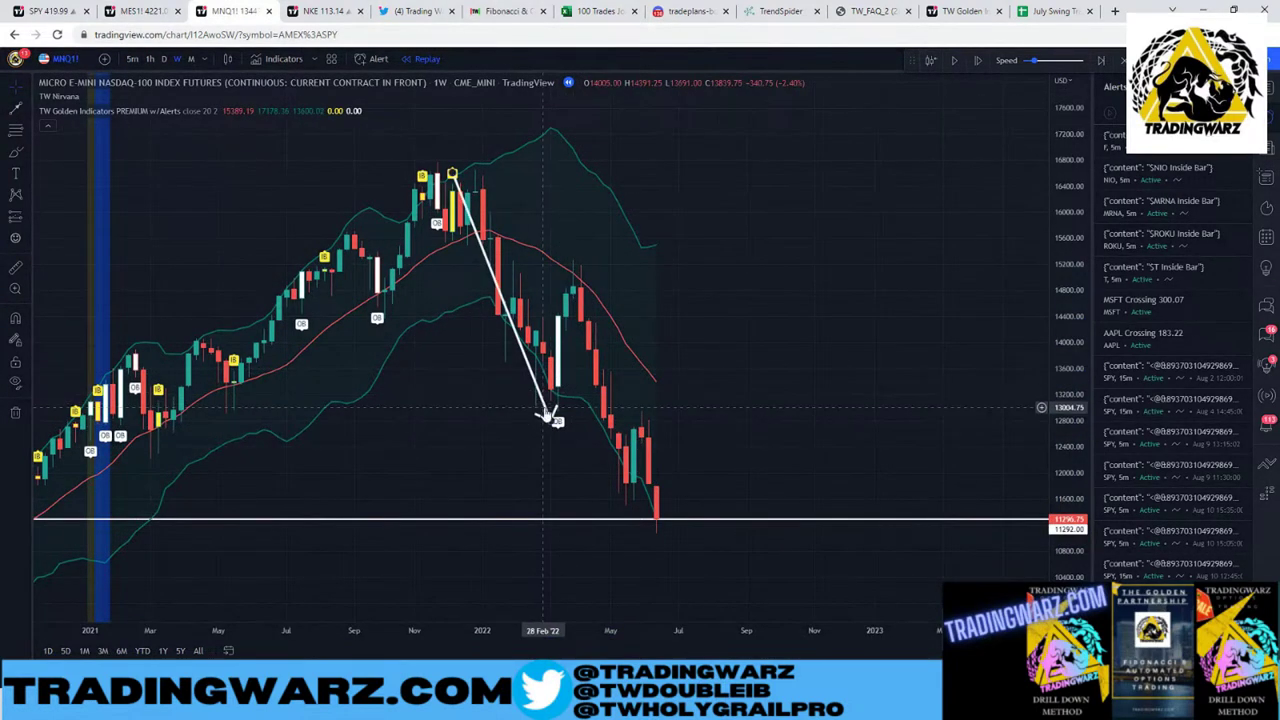
pyautogui.press('Delete')
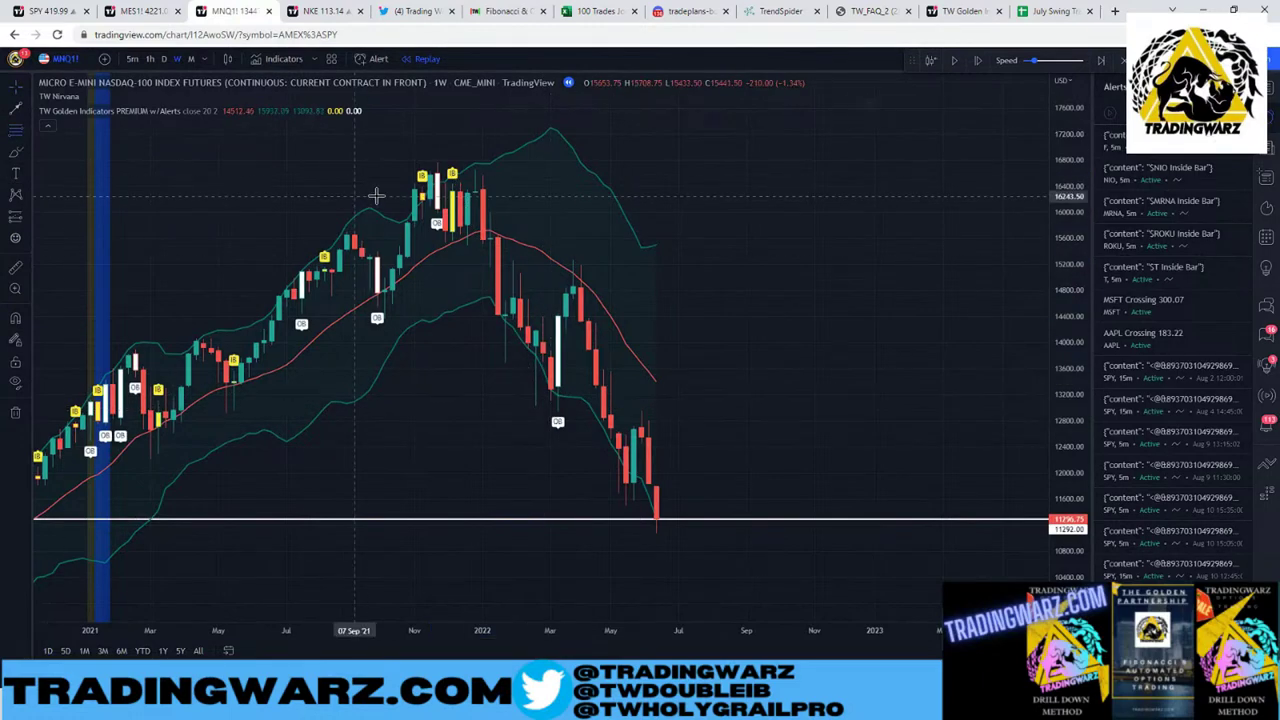
# Step: Draw a Fibonacci retracement from 16777.25 to 12940.25 and box its 0.786–0.5 levels with a rectangle
pyautogui.click(383, 161)
pyautogui.click(887, 400)
pyautogui.moveTo(888, 408); pyautogui.dragTo(889, 412)
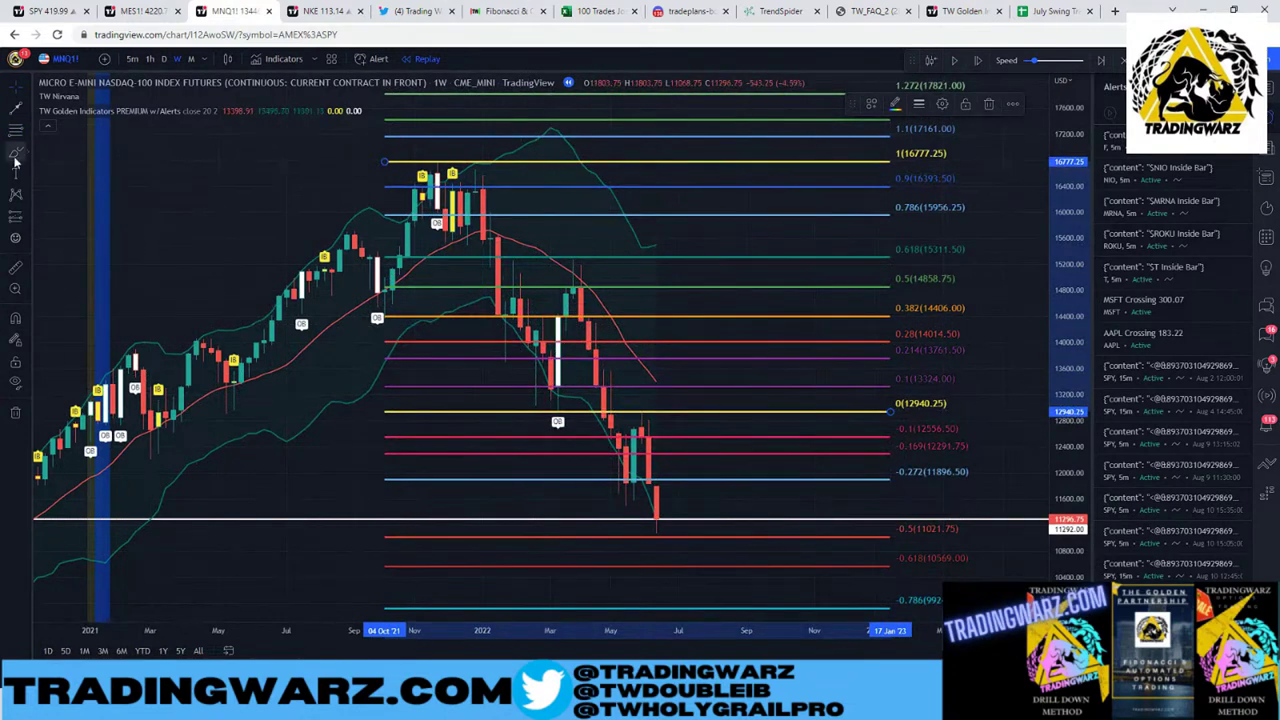
pyautogui.click(60, 200)
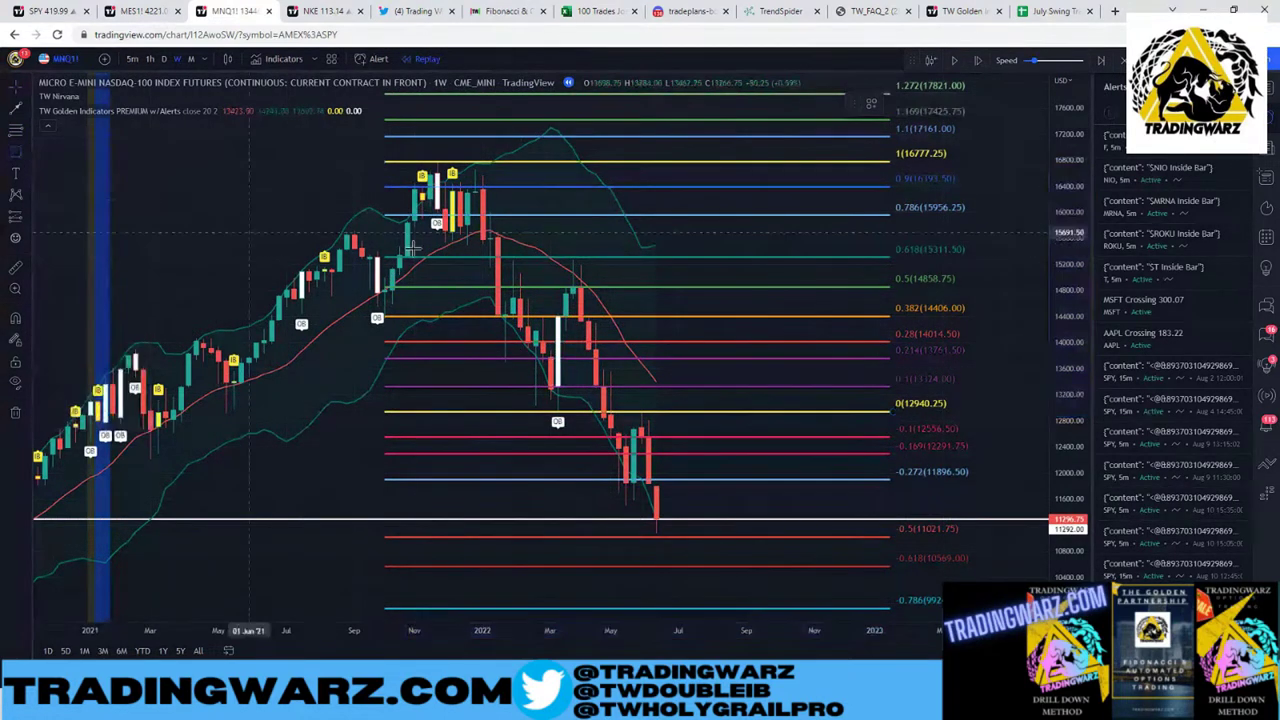
pyautogui.moveTo(535, 216); pyautogui.dragTo(965, 287)
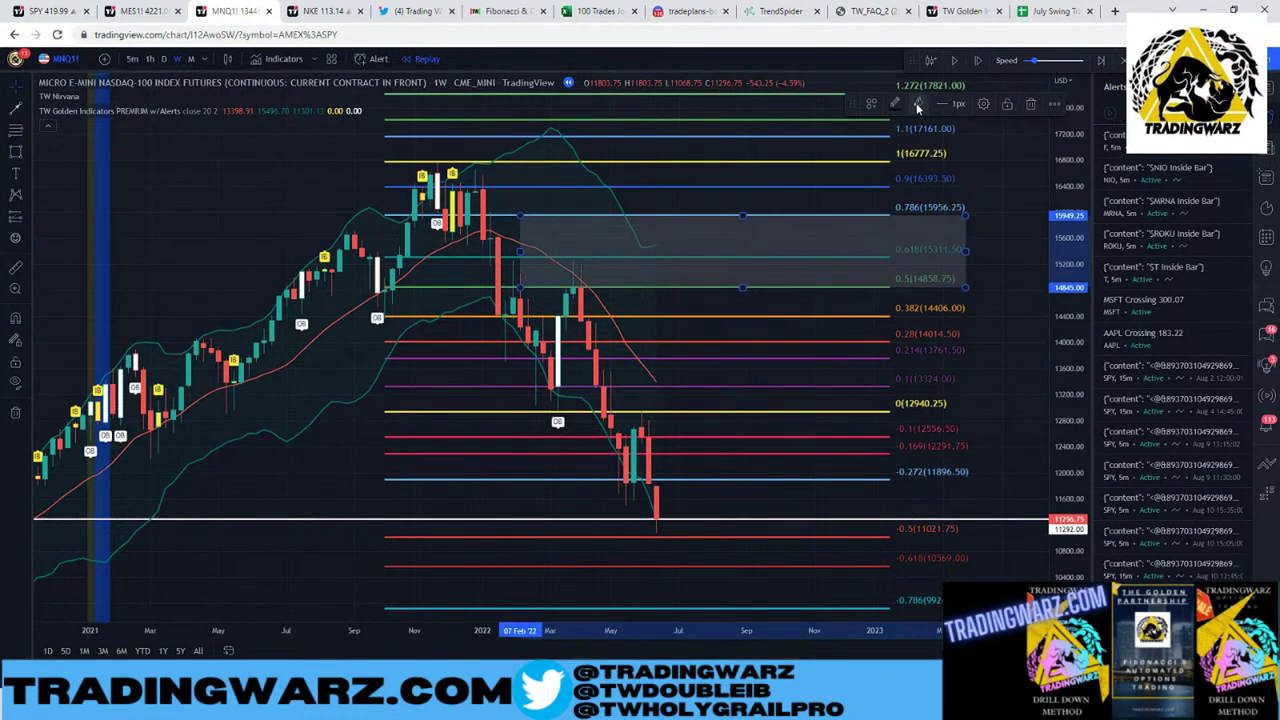
# Step: Fill the 0.786–0.5 rectangle zone yellow
pyautogui.click(918, 104)
pyautogui.click(960, 145)
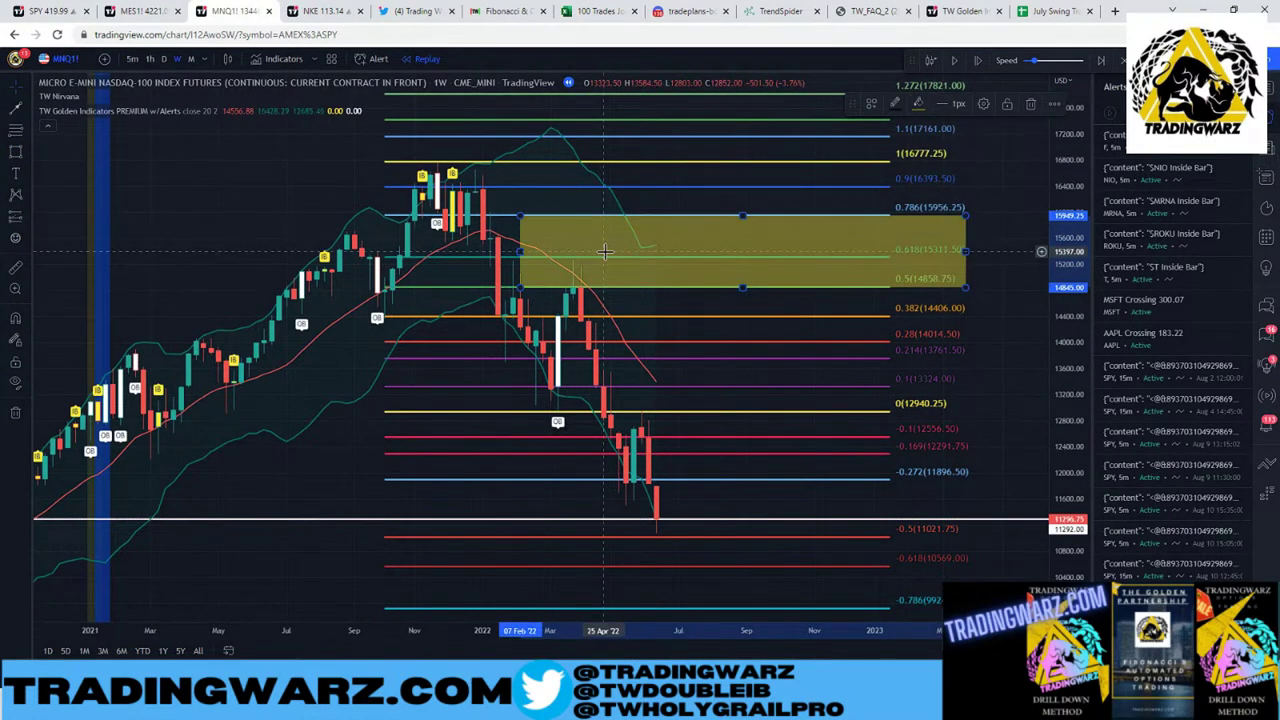
pyautogui.scroll(2, 360, 190)
# Step: Draw a line from the 2021 high down to the March 2022 low, adjusting its top endpoint
pyautogui.click(15, 104)
pyautogui.moveTo(385, 178)
pyautogui.mouseDown()
pyautogui.moveTo(500, 447)
pyautogui.moveTo(560, 305)
pyautogui.moveTo(532, 276)
pyautogui.mouseUp()
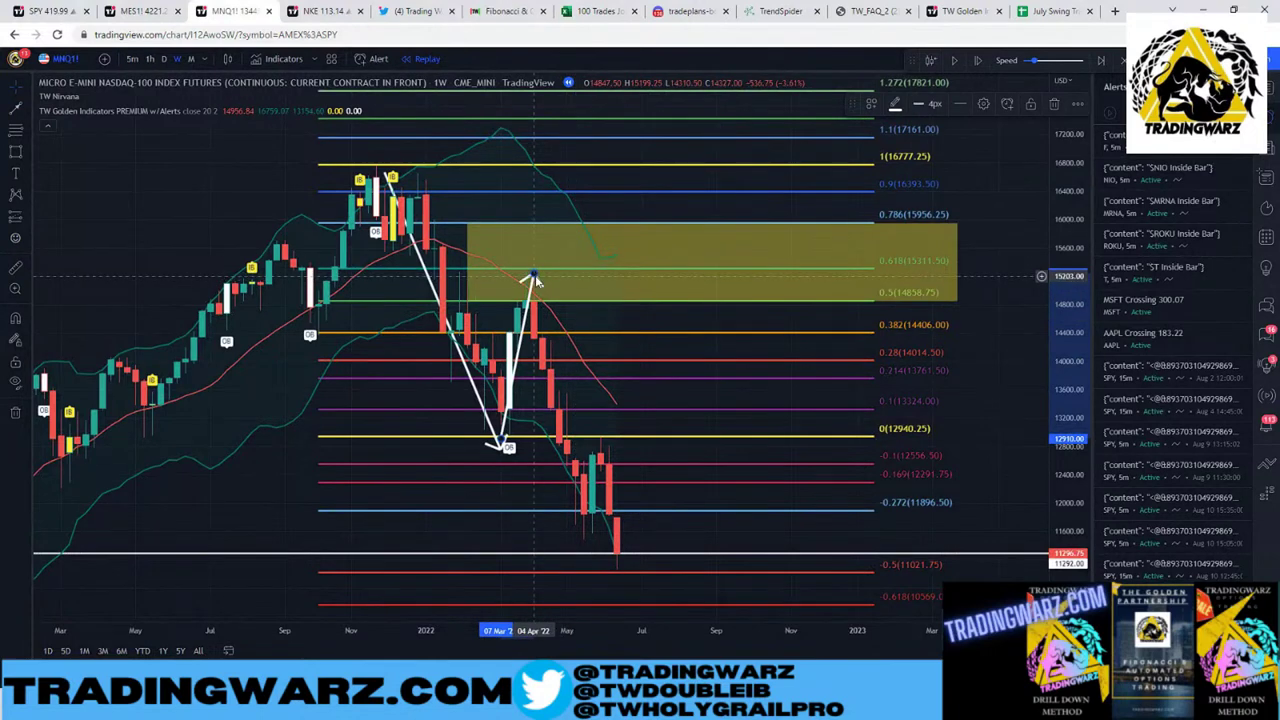
pyautogui.moveTo(532, 276); pyautogui.dragTo(508, 269)
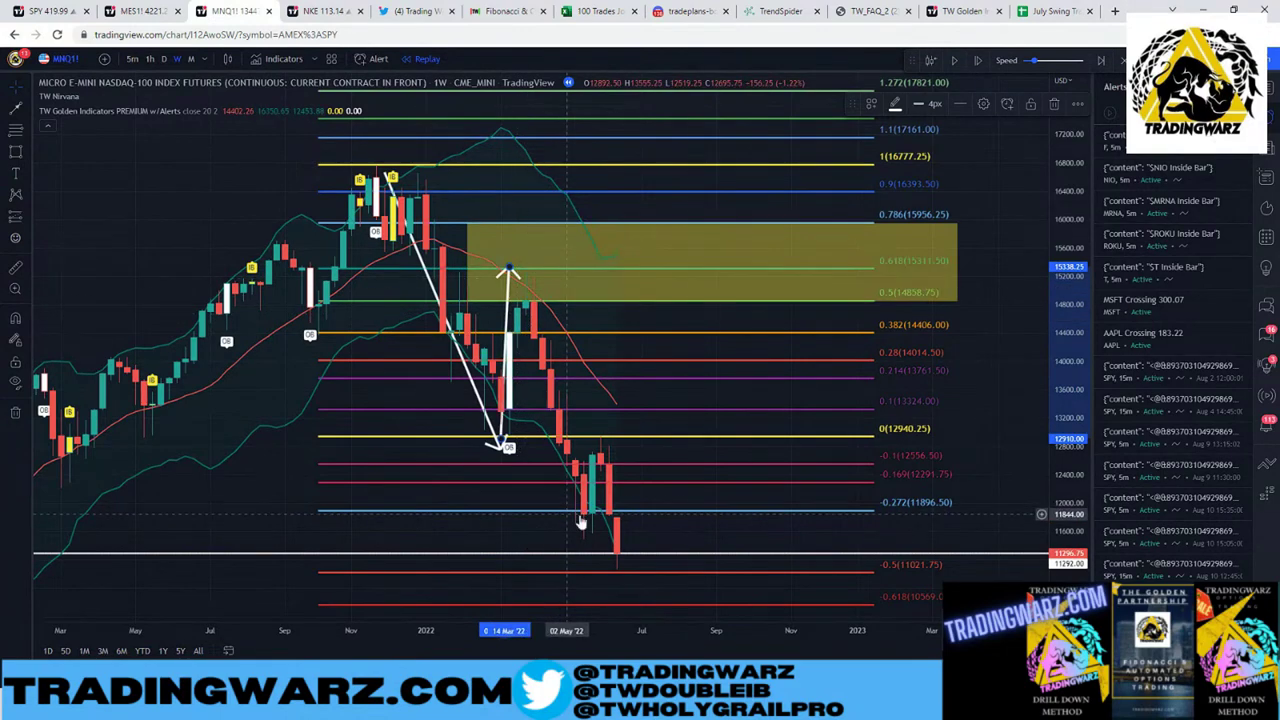
pyautogui.scroll(-3, 766, 477)
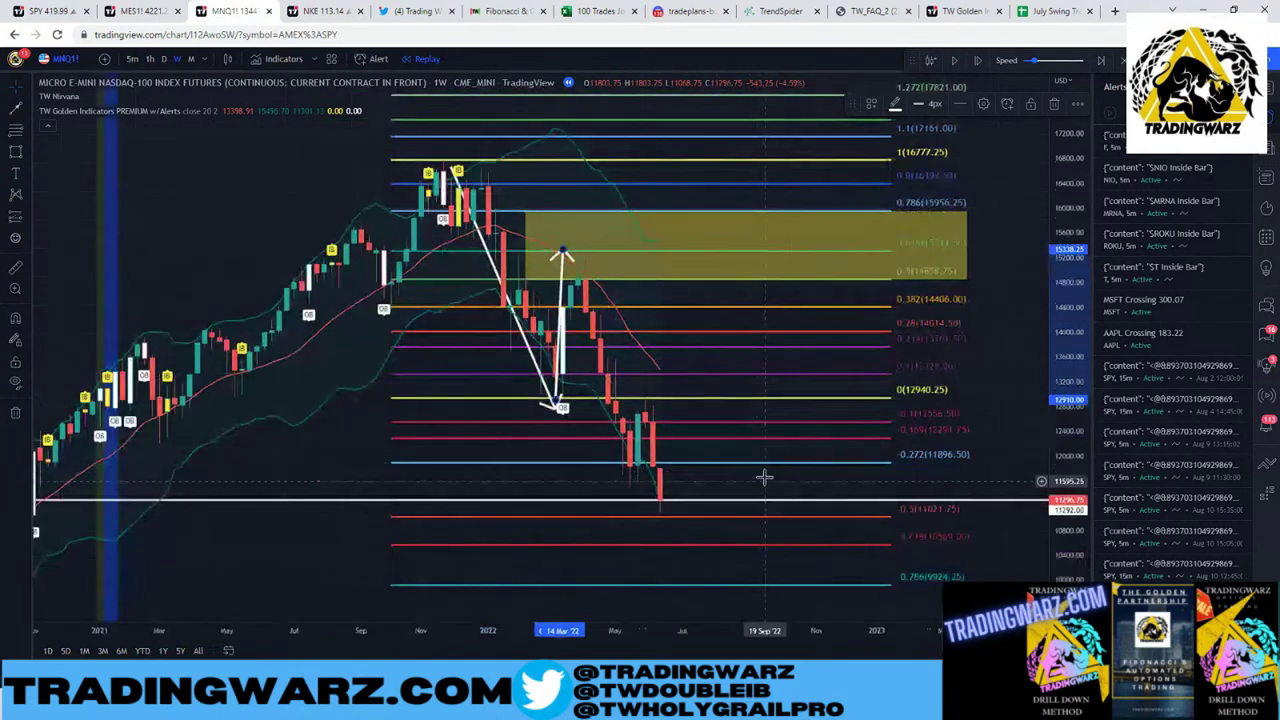
# Step: Draw a second rectangle spanning the -0.272 to -0.618 levels, about 11904.75 to 10579.50
pyautogui.click(17, 152)
pyautogui.moveTo(540, 462); pyautogui.dragTo(936, 544)
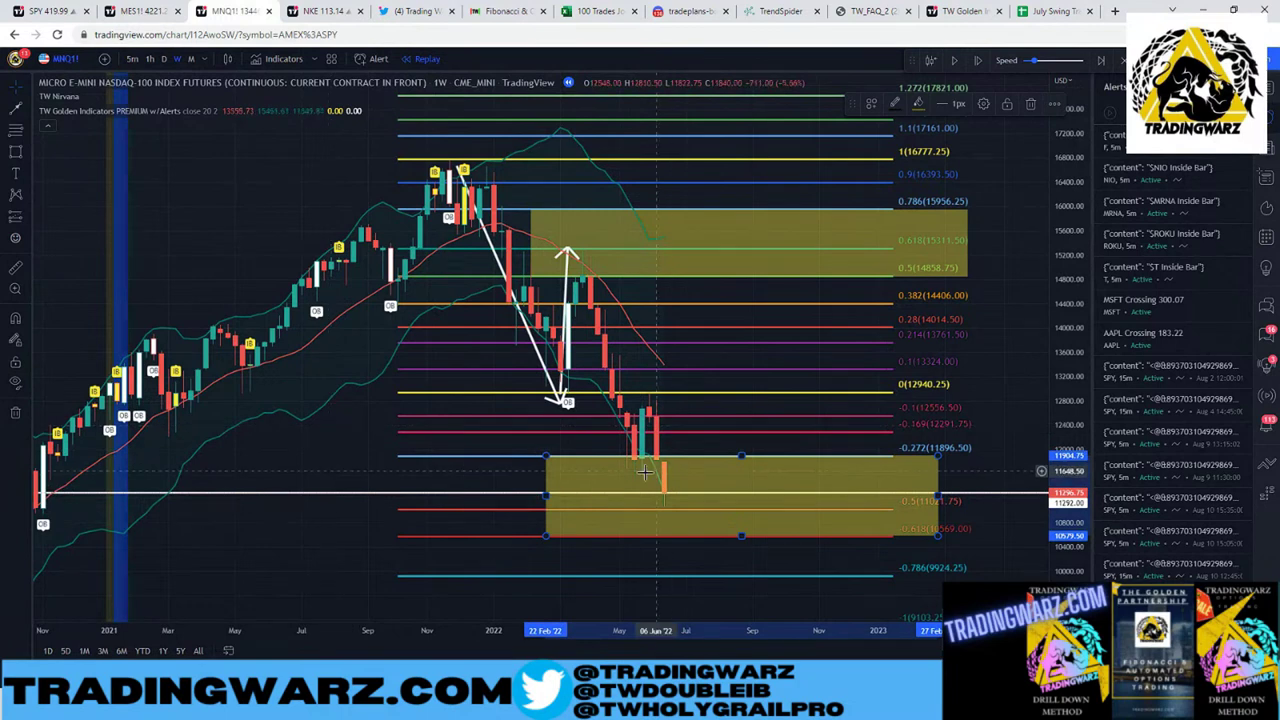
pyautogui.rightClick(361, 407)
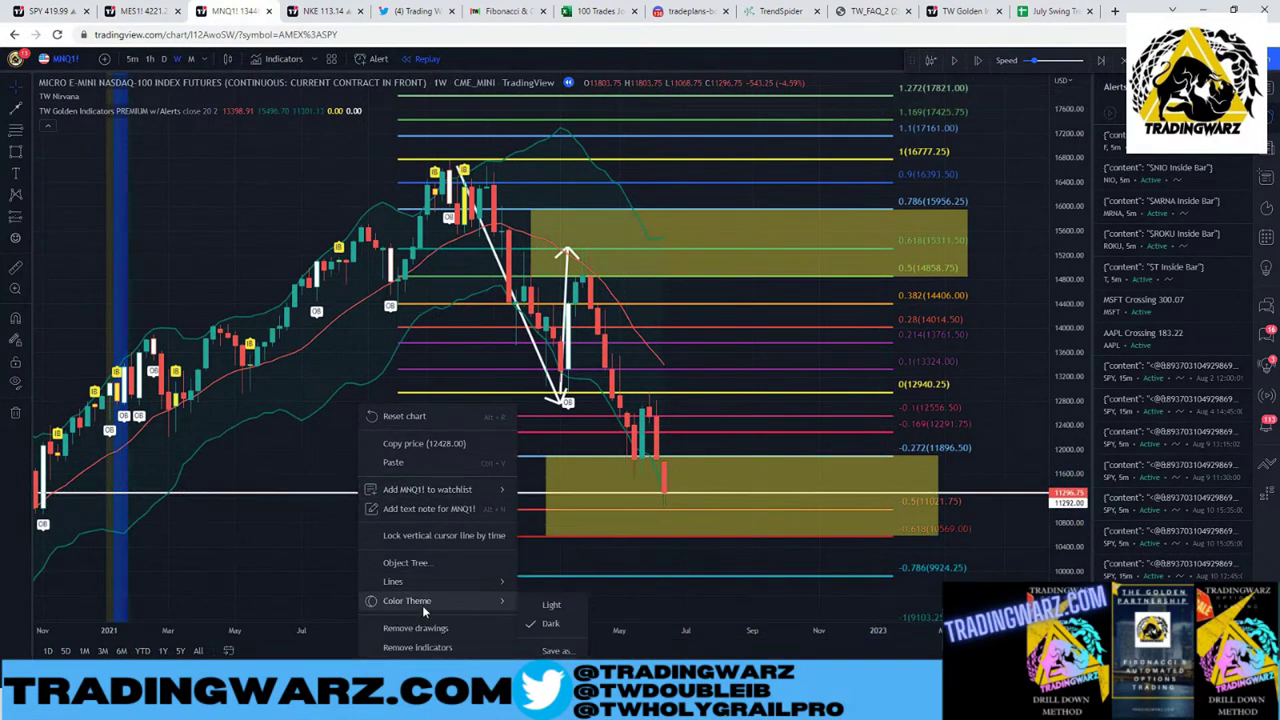
# Step: Undo the white arrows, glance at the daily candles, then return to the weekly timeframe
pyautogui.click(590, 600)
pyautogui.hotkey('ctrl', 'z')
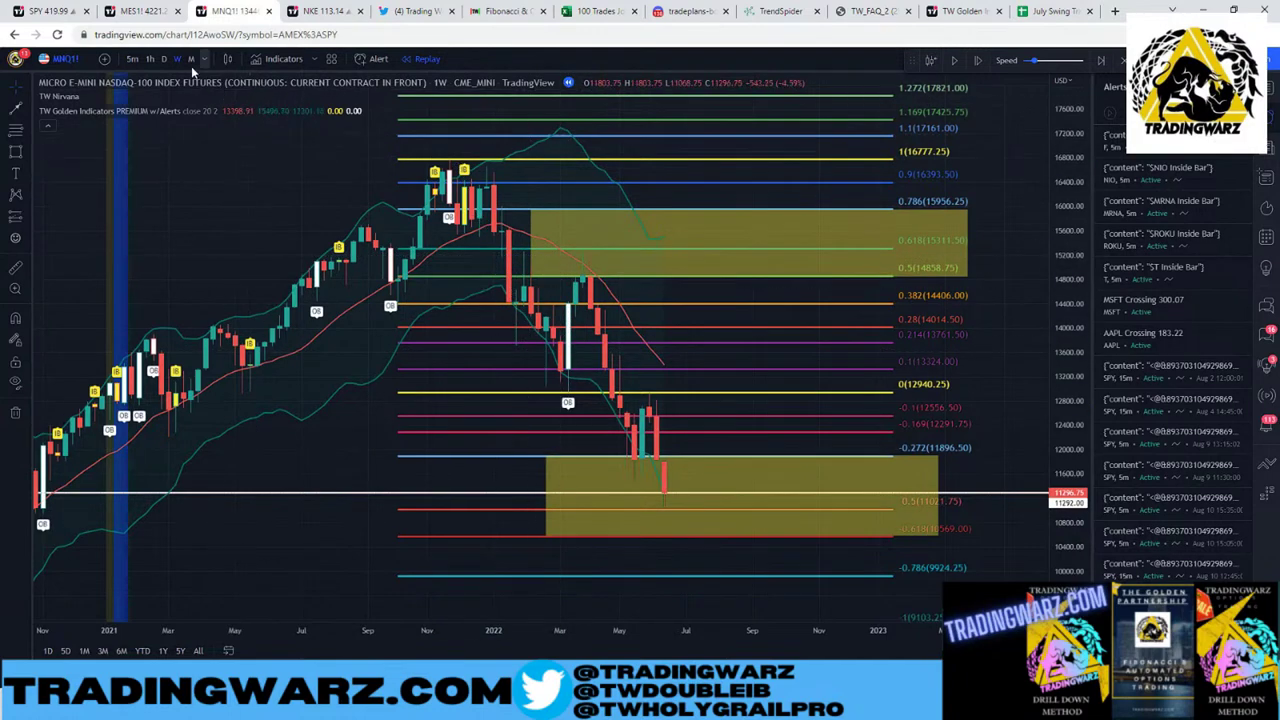
pyautogui.click(163, 59)
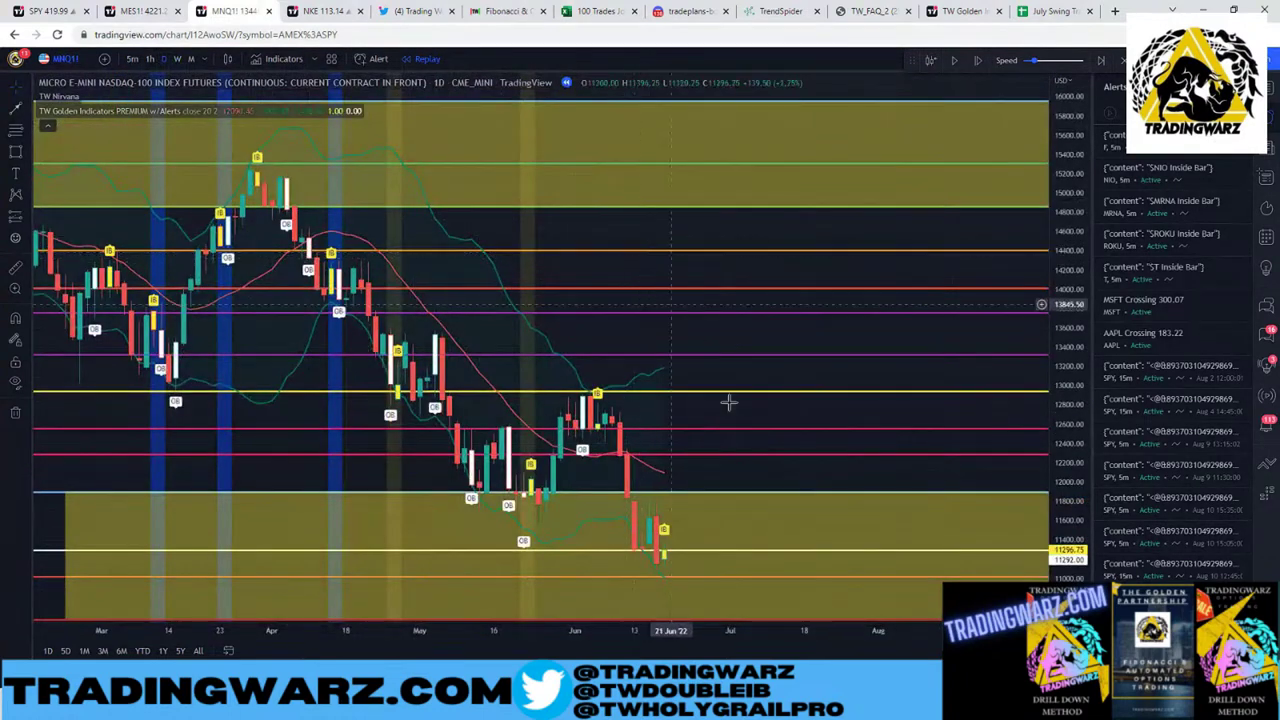
pyautogui.scroll(1, 723, 521)
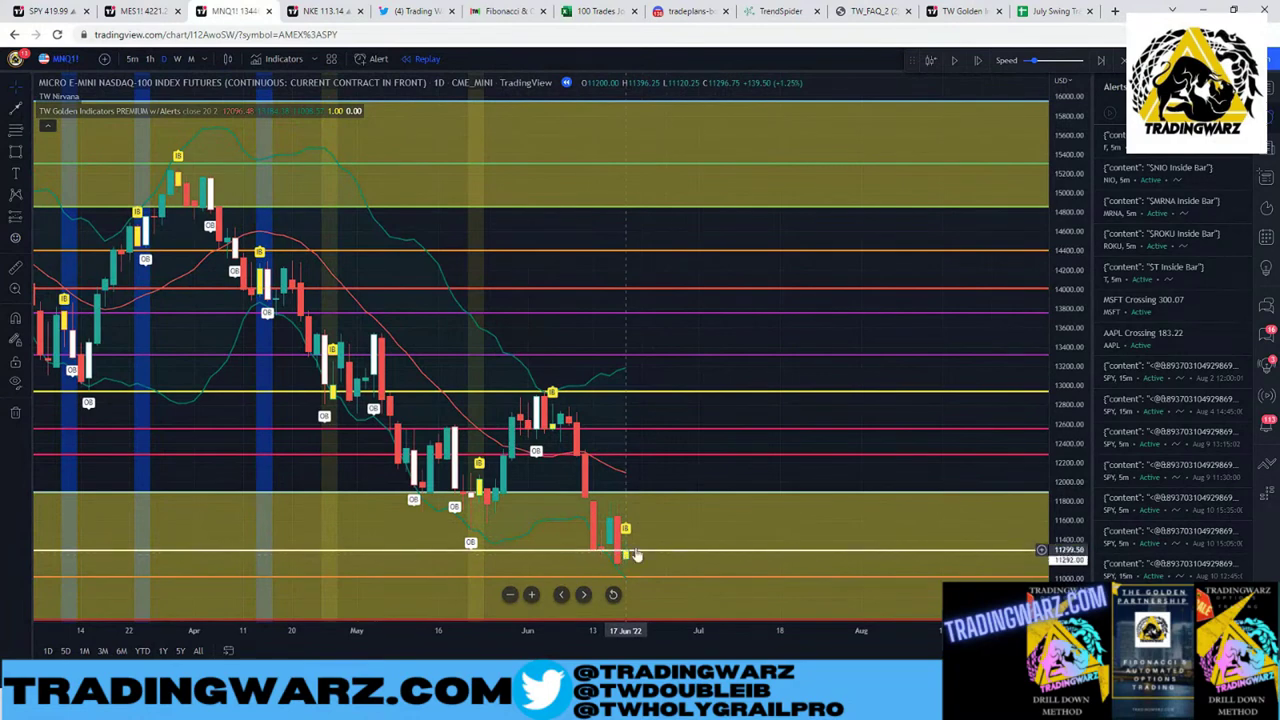
pyautogui.scroll(-1, 628, 558)
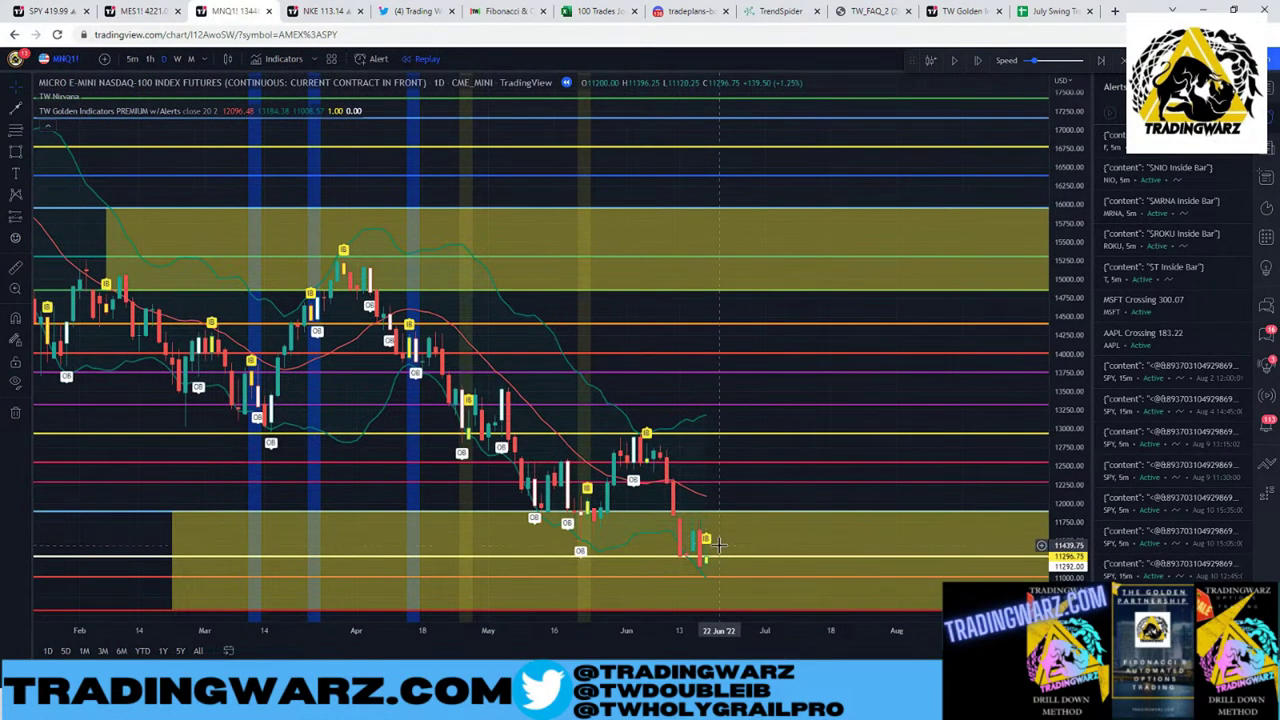
pyautogui.click(177, 59)
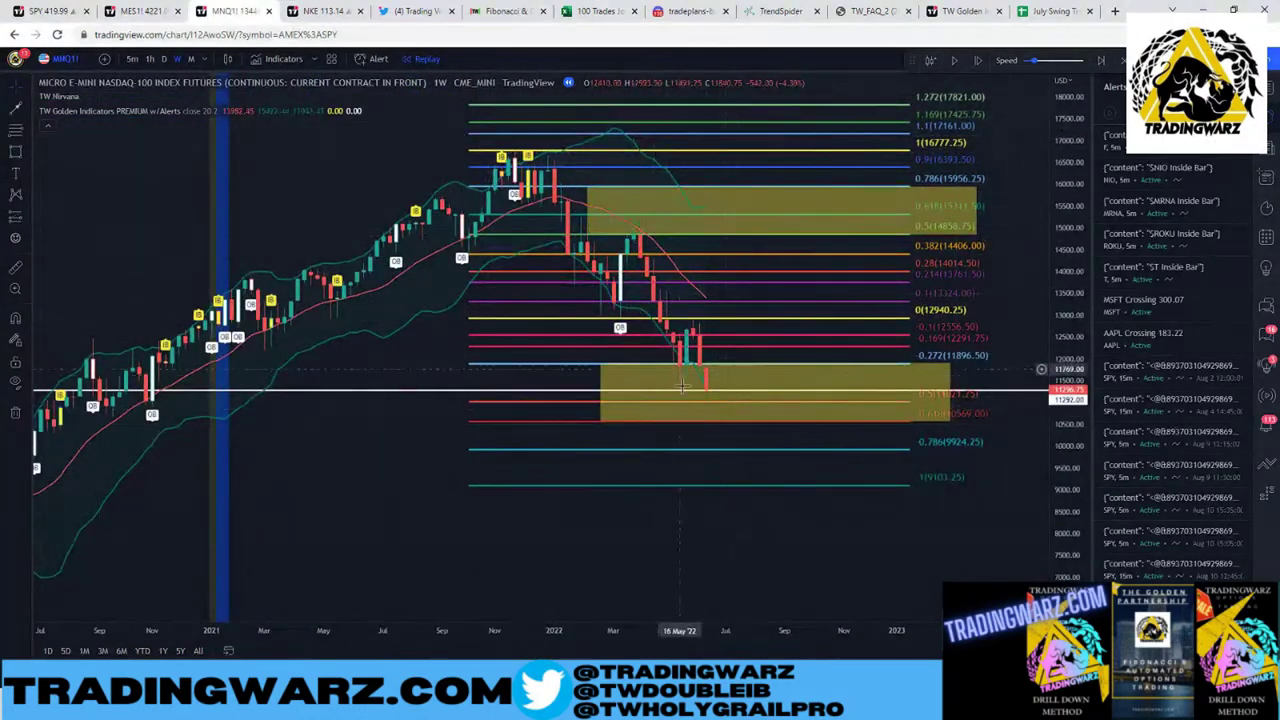
# Step: Delete both yellow rectangle zones
pyautogui.scroll(-3, 694, 378)
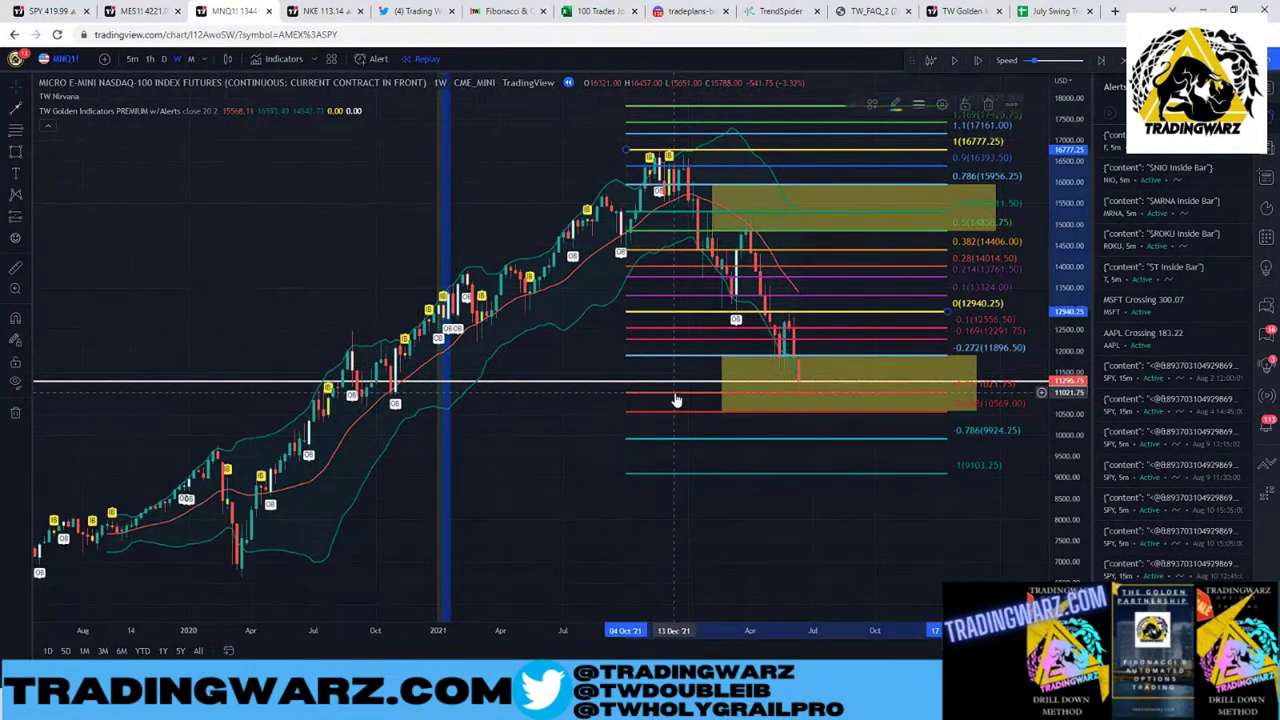
pyautogui.press('Delete')
pyautogui.click(740, 215)
pyautogui.press('Delete')
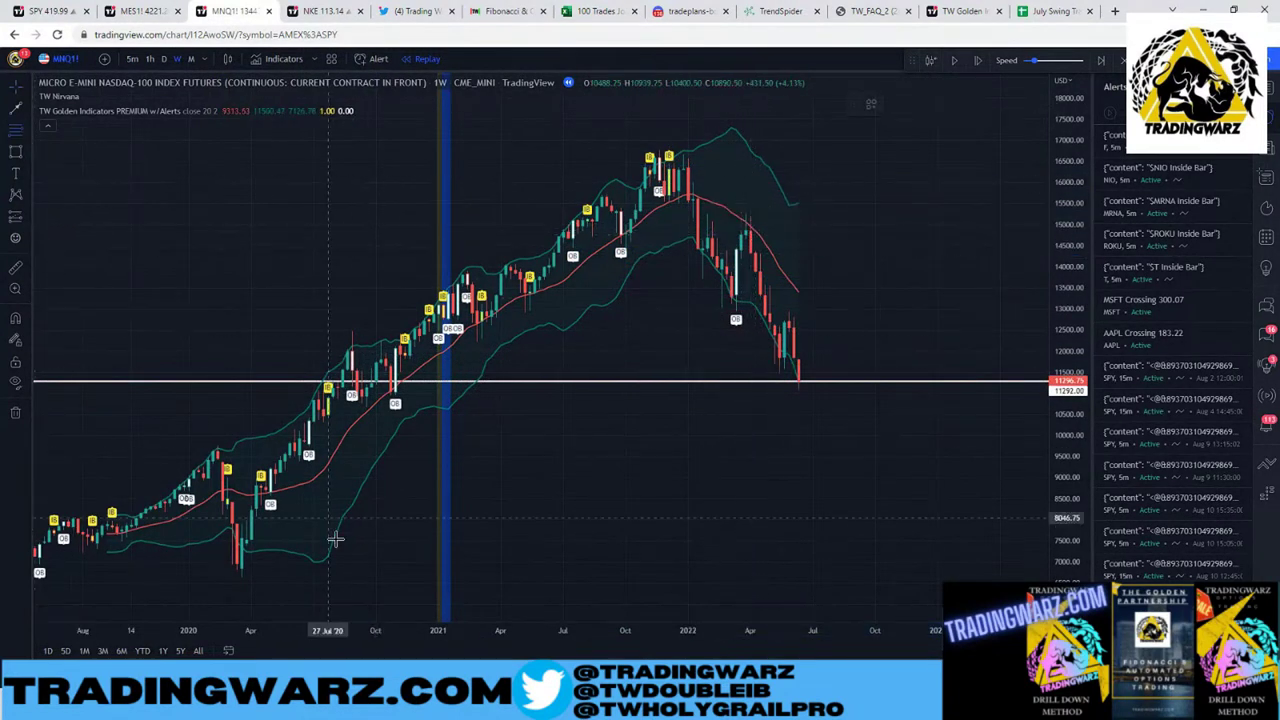
# Step: Draw a Fibonacci retracement from the 2020 low to the 2021 high, then remove it
pyautogui.click(322, 577)
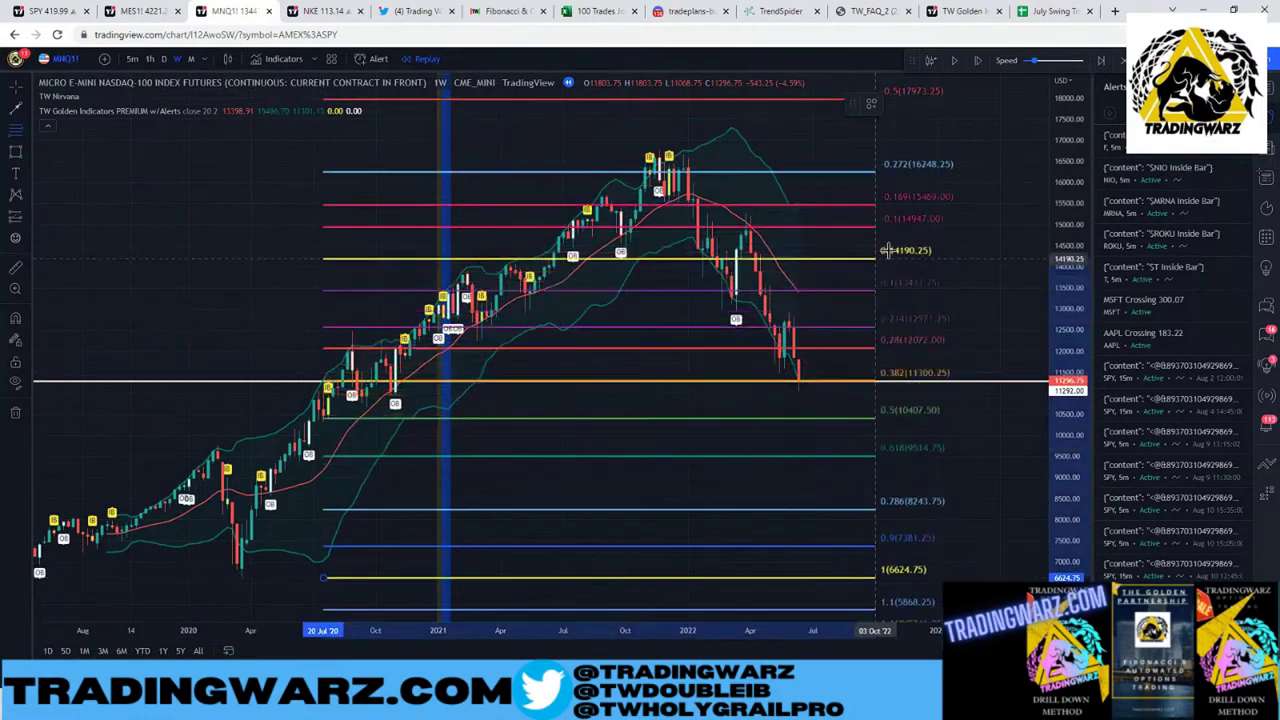
pyautogui.click(993, 148)
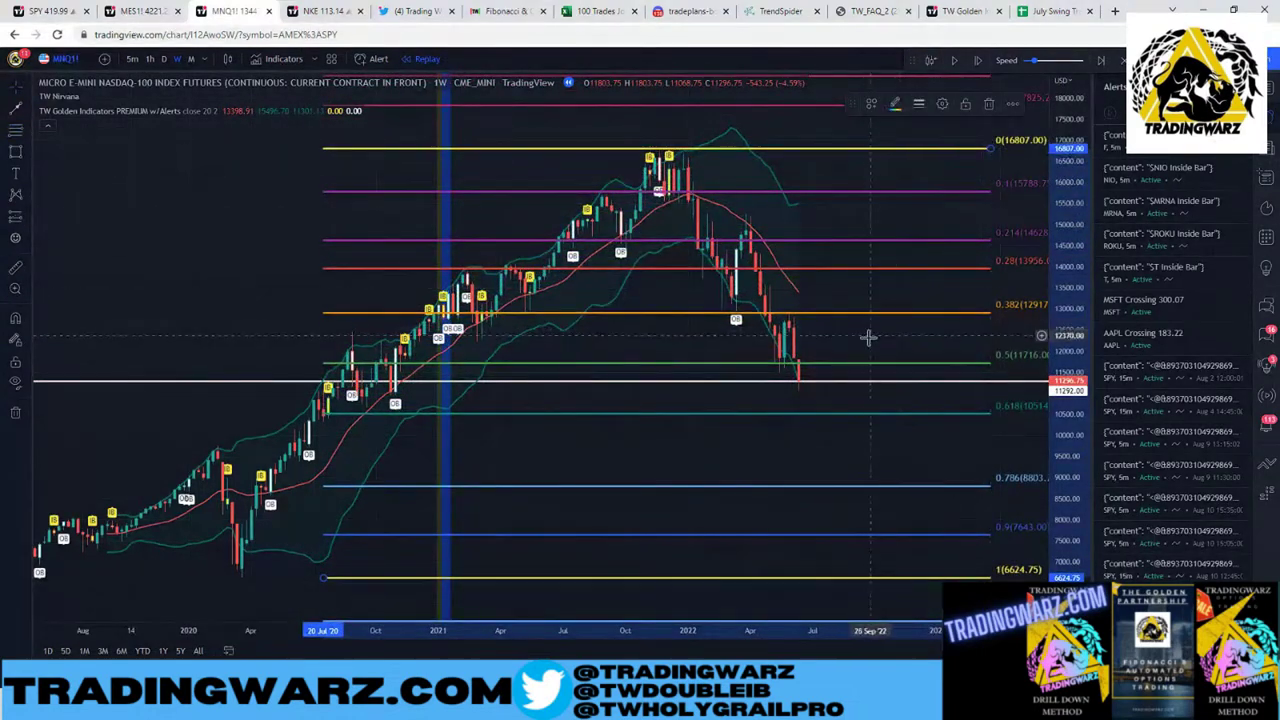
pyautogui.moveTo(871, 337); pyautogui.dragTo(814, 343)
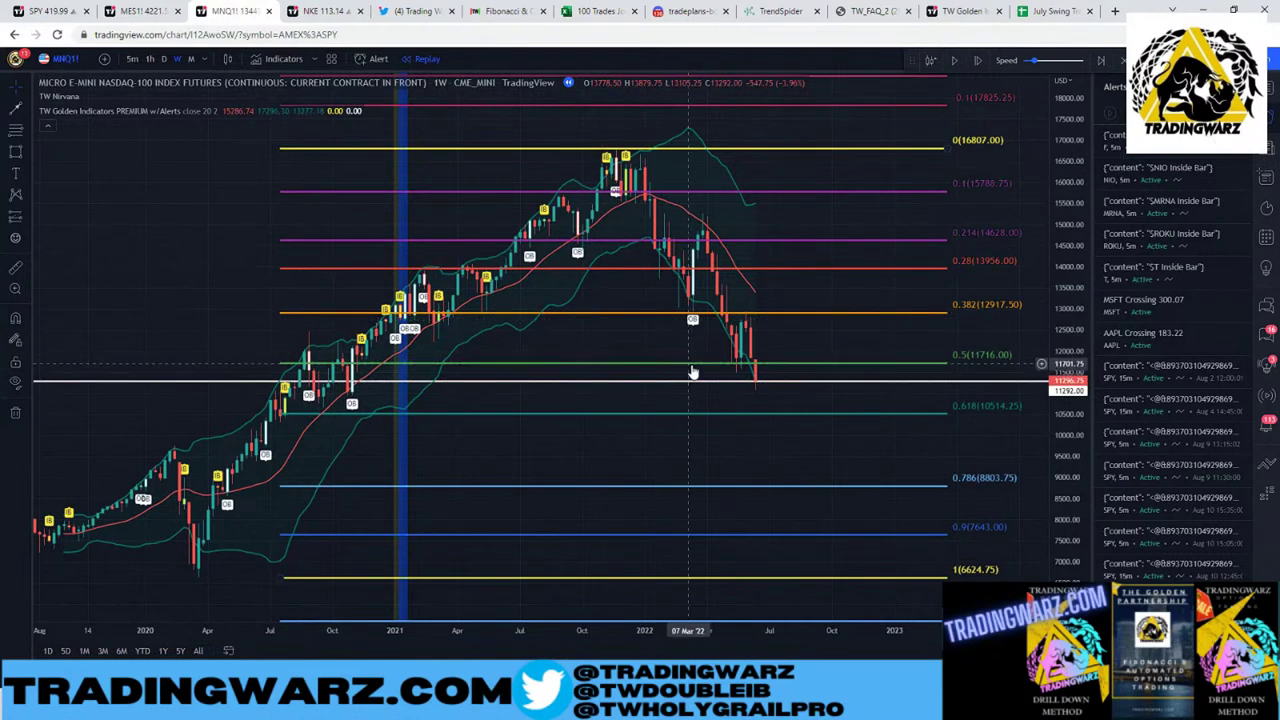
pyautogui.hotkey('ctrl', 'alt', 'h')
pyautogui.scroll(1, 693, 315)
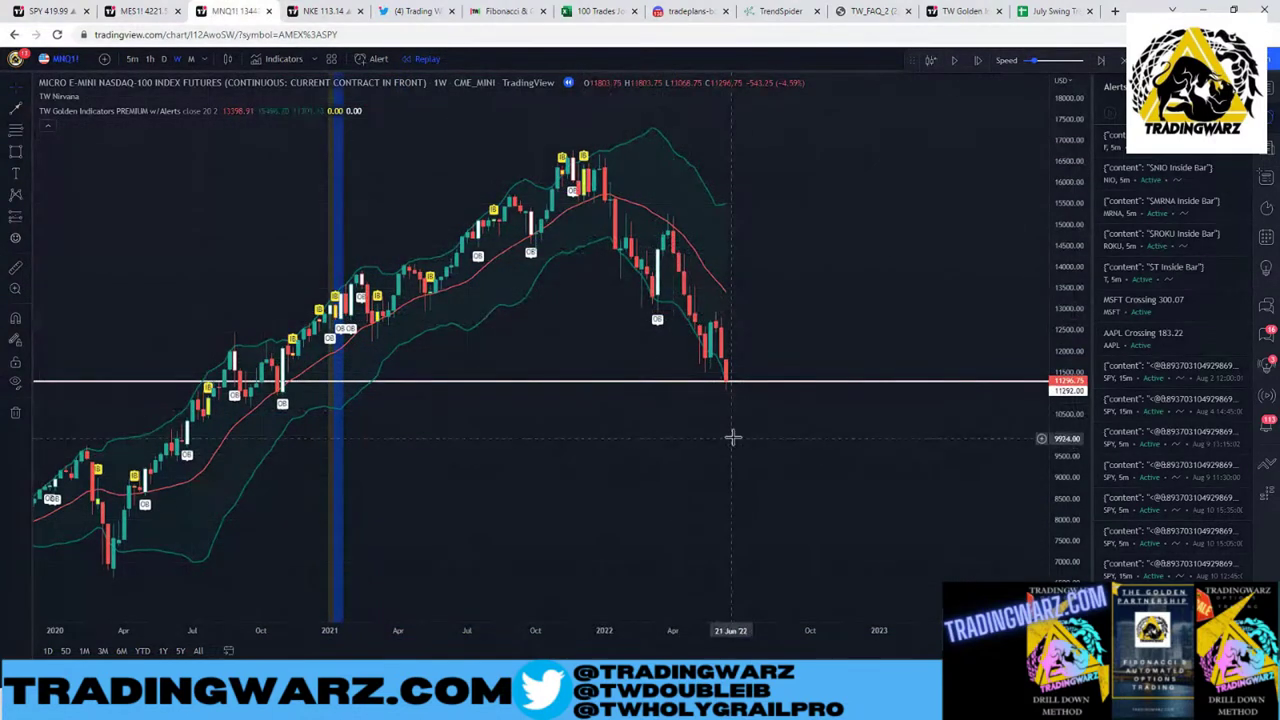
pyautogui.scroll(1, 774, 329)
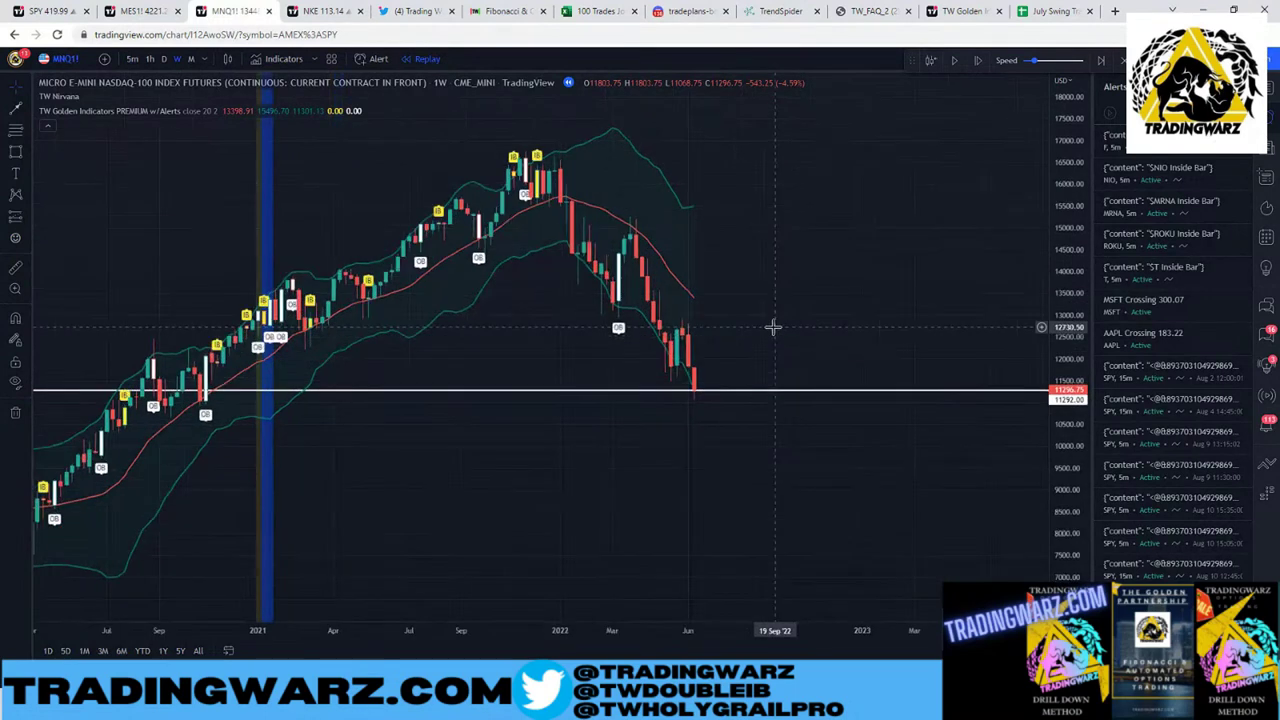
# Step: Switch to daily candles and step the replay forward five bars
pyautogui.click(164, 58)
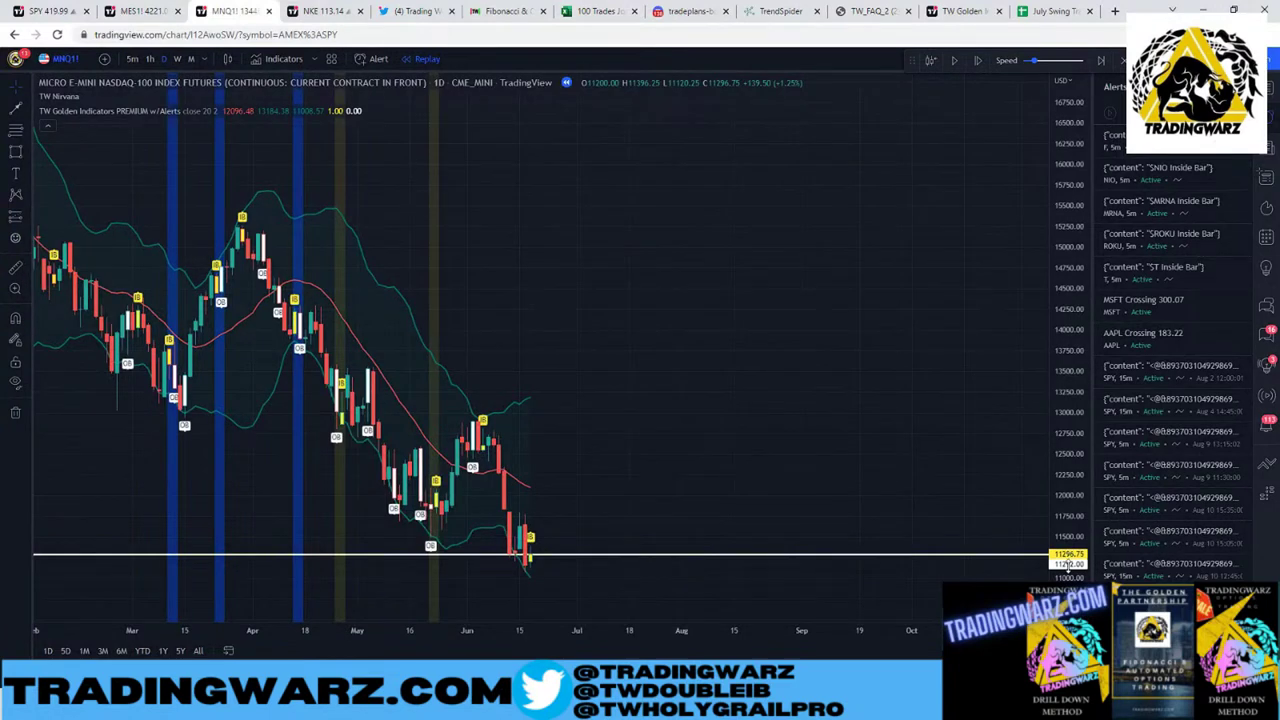
pyautogui.click(979, 61)
pyautogui.click(979, 61)
pyautogui.click(979, 61)
pyautogui.click(979, 61)
pyautogui.click(979, 61)
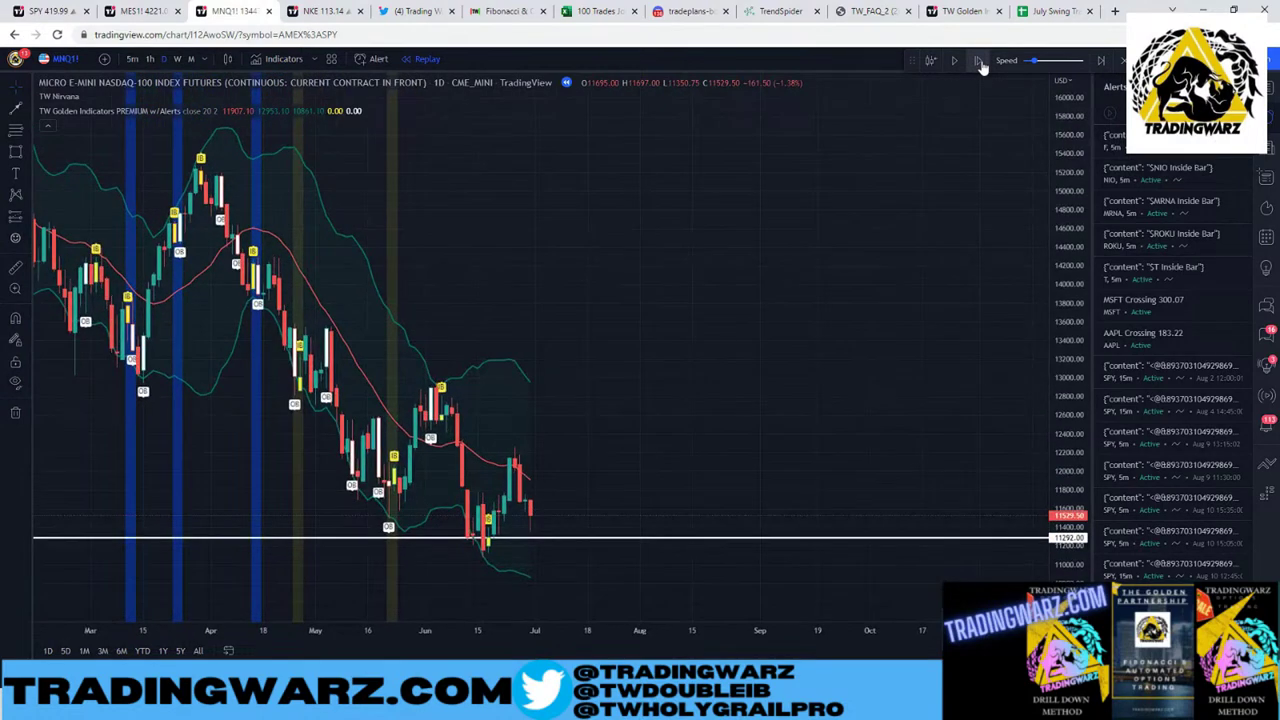
pyautogui.scroll(3, 994, 363)
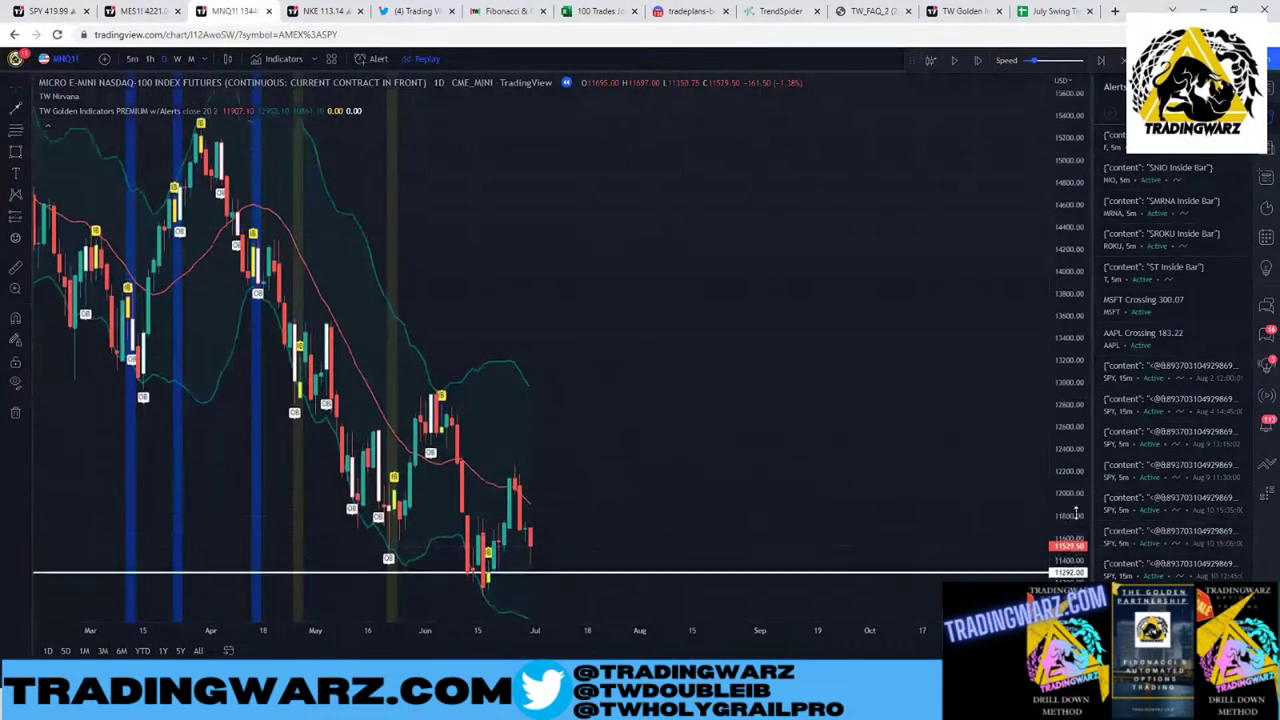
# Step: Draw then delete a rectangle at support, stretch the price scale, and anchor a Fibonacci at the June low
pyautogui.click(15, 151)
pyautogui.click(528, 393)
pyautogui.click(757, 413)
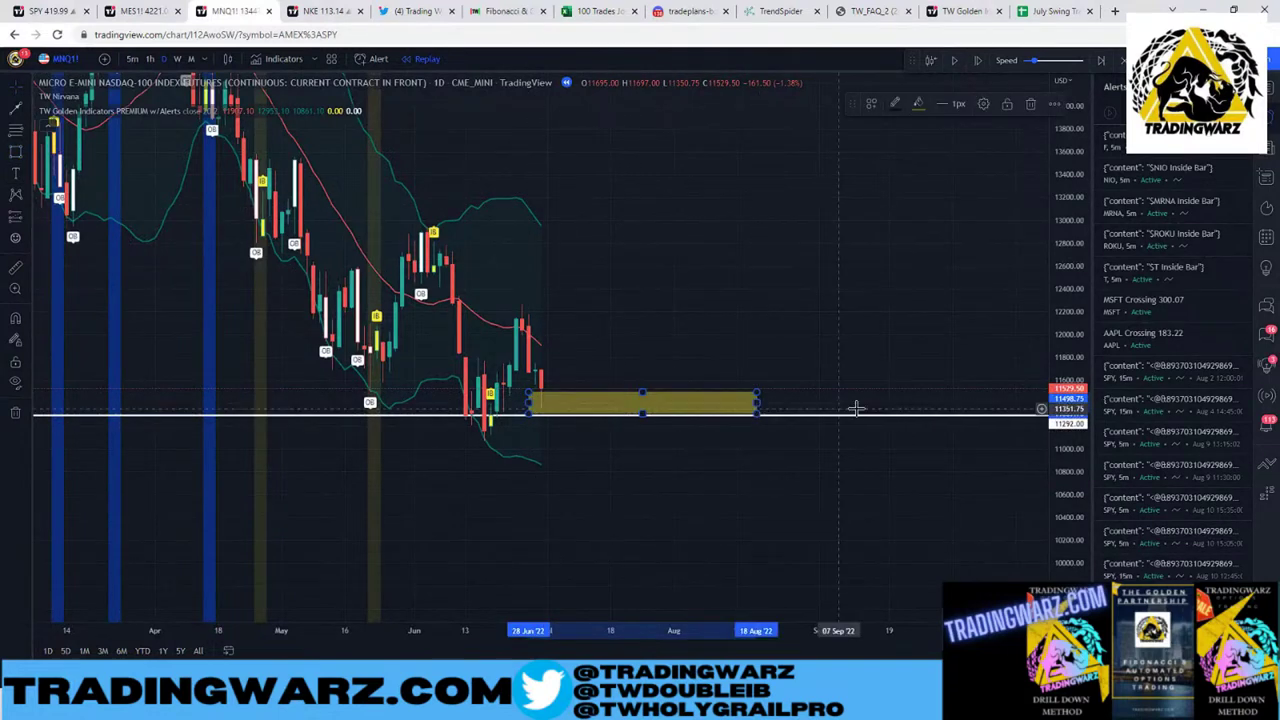
pyautogui.press('Delete')
pyautogui.moveTo(1066, 506); pyautogui.dragTo(998, 413)
pyautogui.scroll(2, 863, 374)
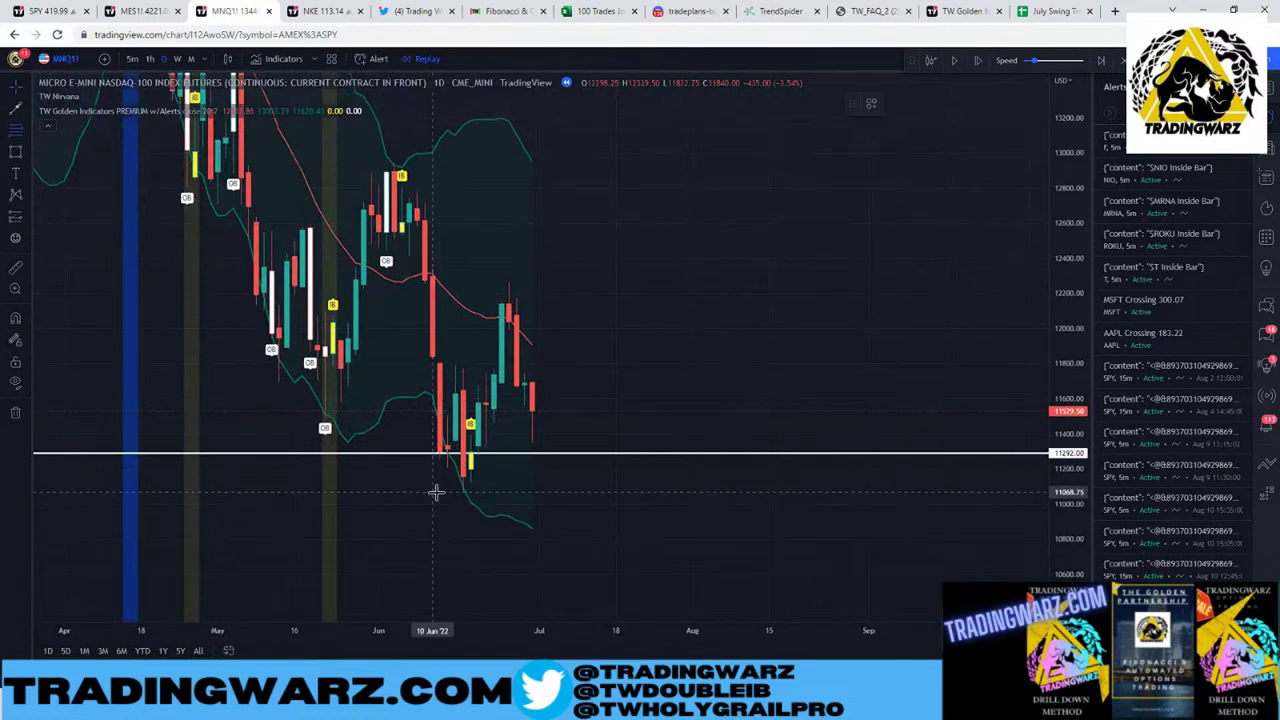
pyautogui.click(436, 491)
# Step: Finish and delete the Fibonacci retracement, then jump from replay to real-time bars
pyautogui.click(815, 283)
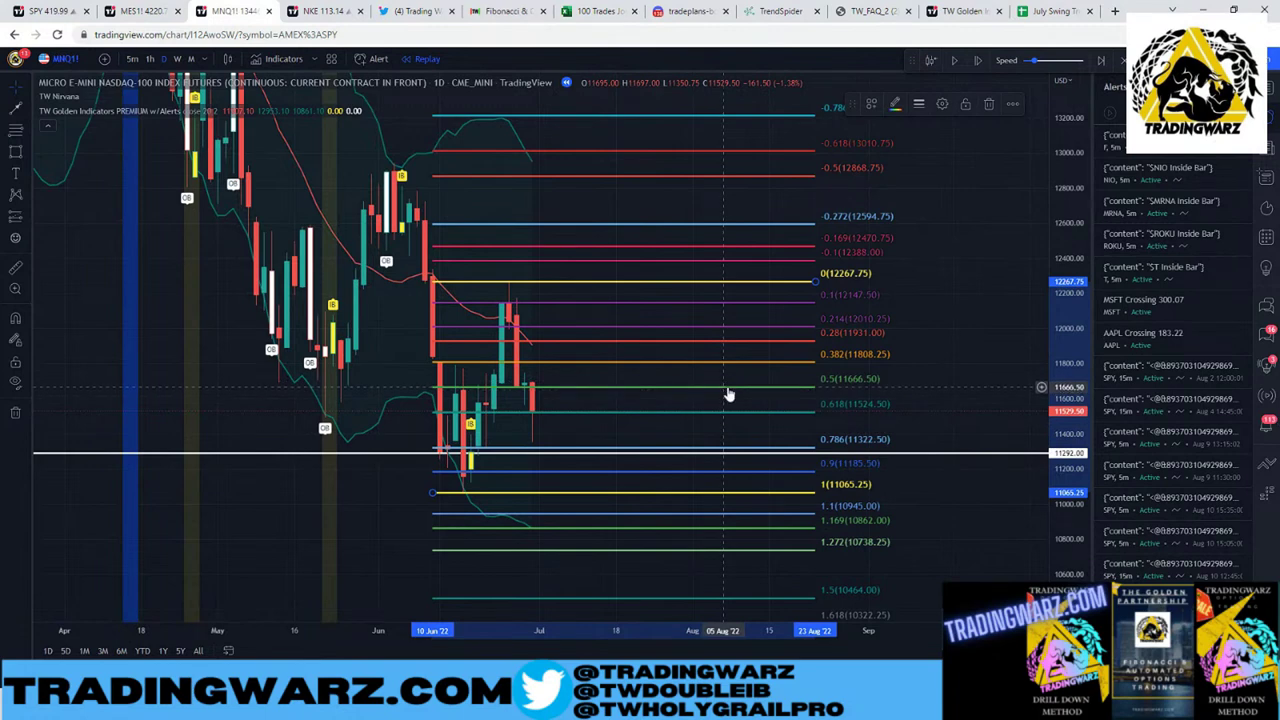
pyautogui.press('Delete')
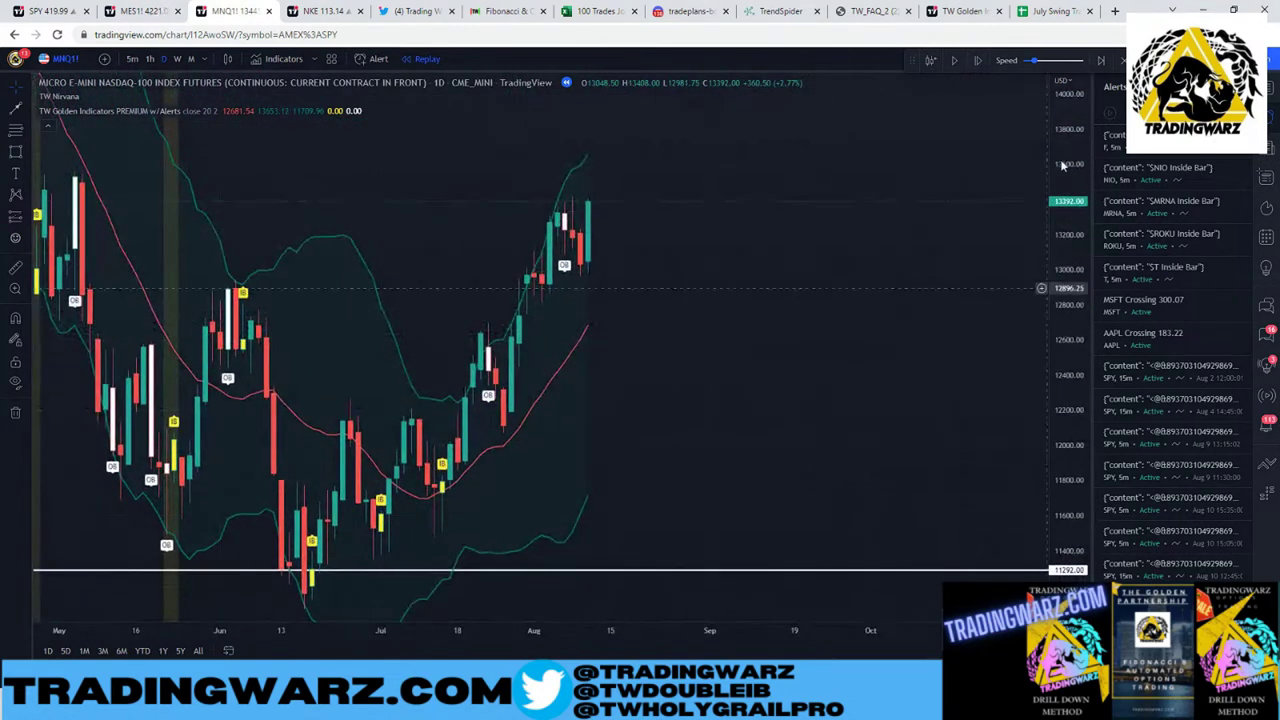
pyautogui.click(1101, 60)
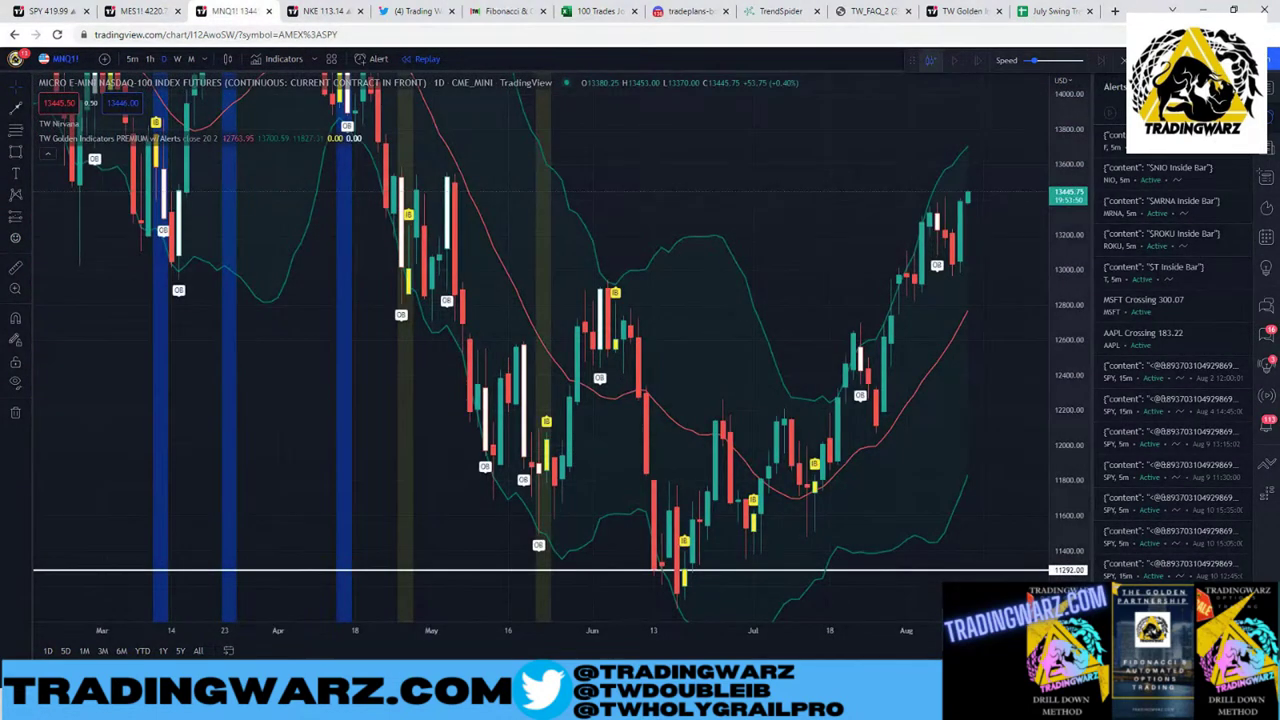